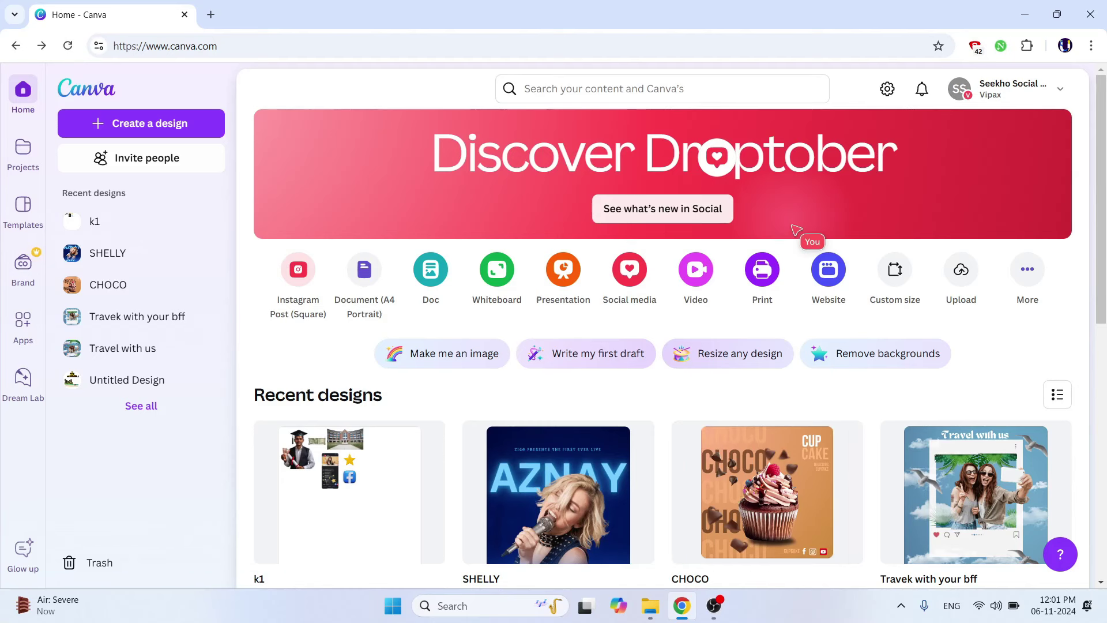
Create a blank Instagram Post (4:5) design at 1080 × 1350 px from a '4:5' search
left_click(624, 91)
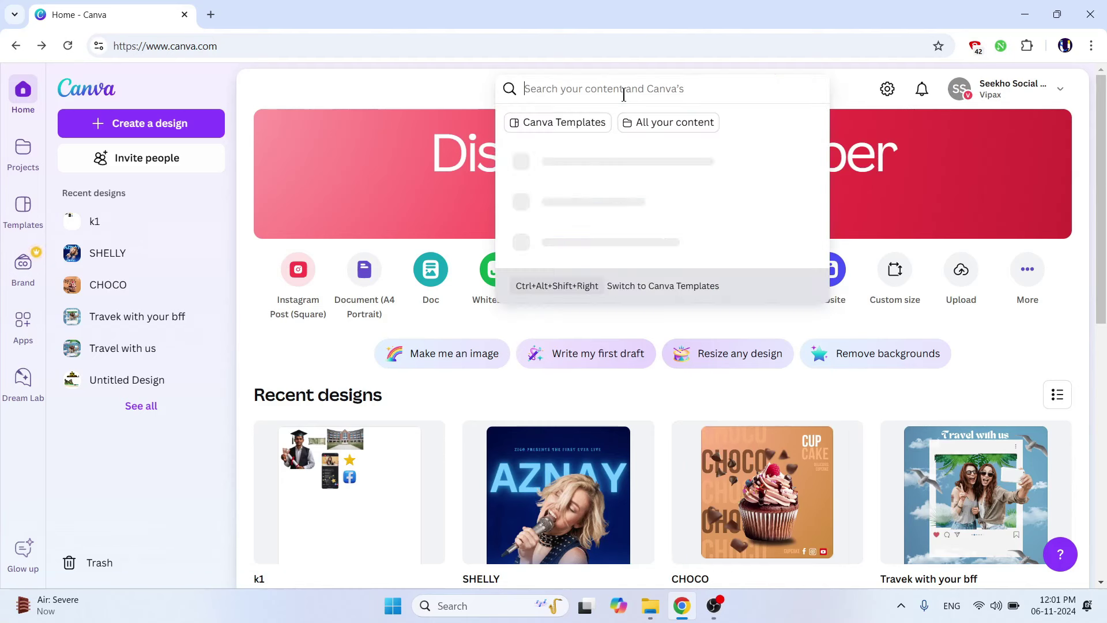
type("i")
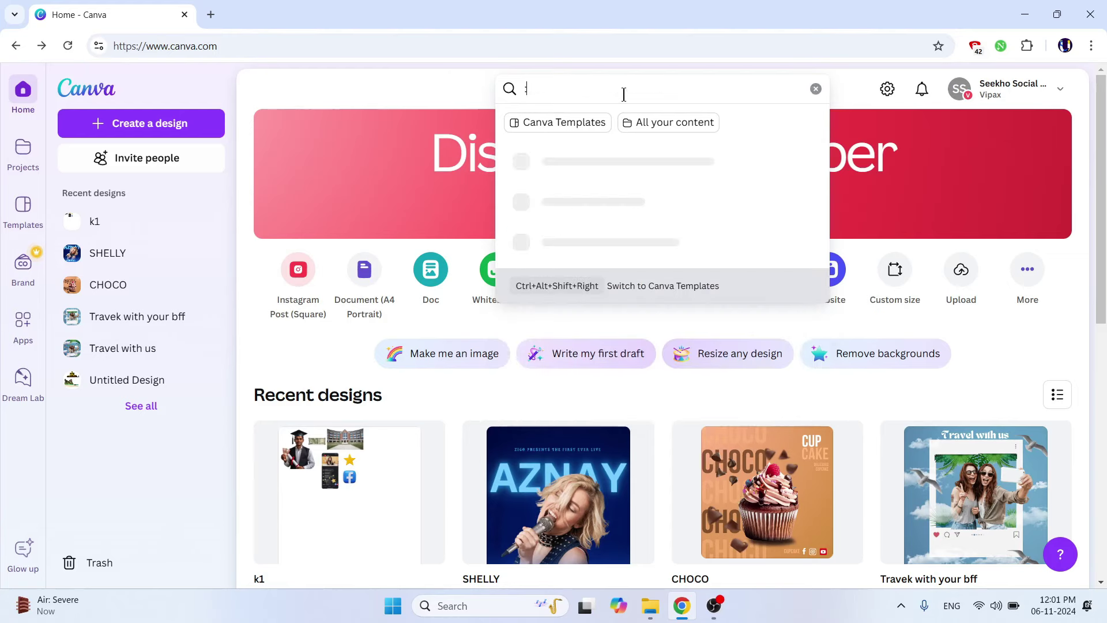
key("BackSpace")
type("4:5")
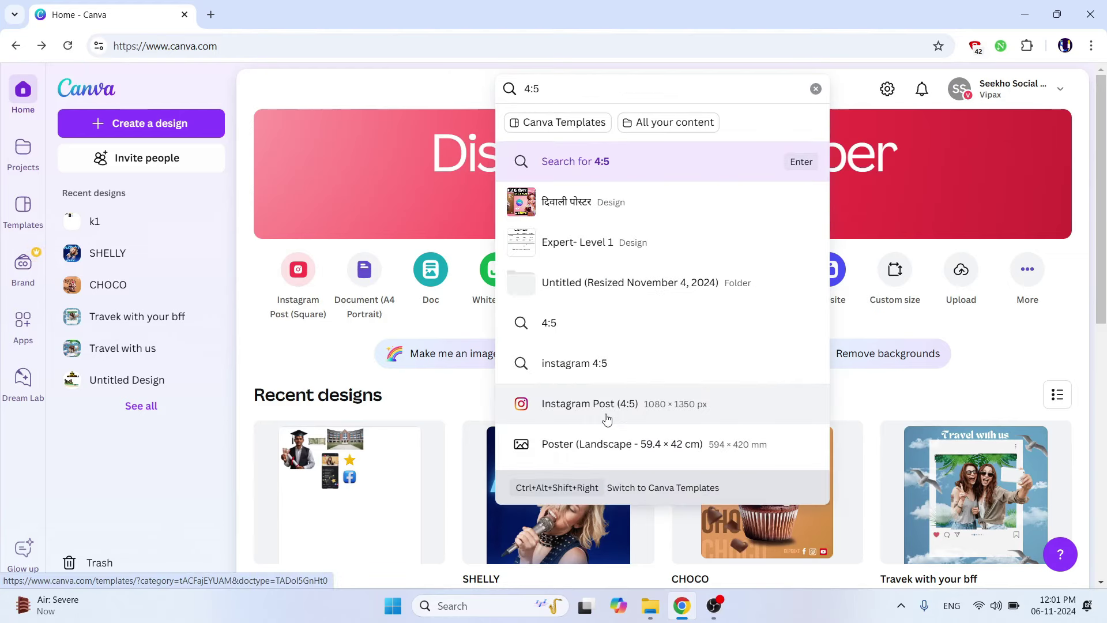
left_click(606, 416)
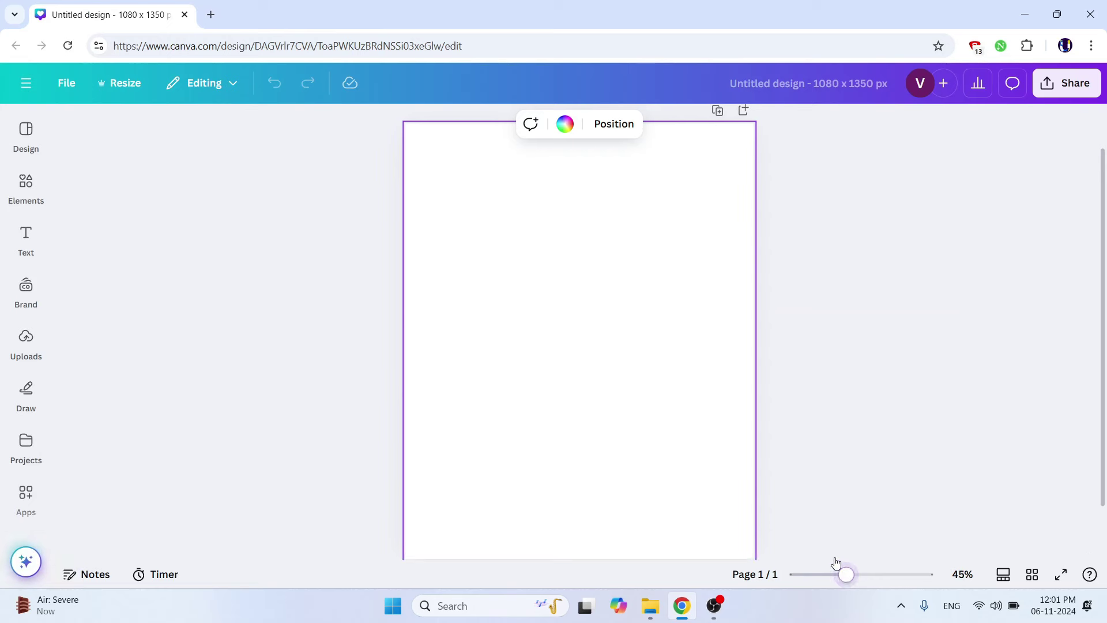
Switch the page background to a diagonal gradient fill
left_click(564, 127)
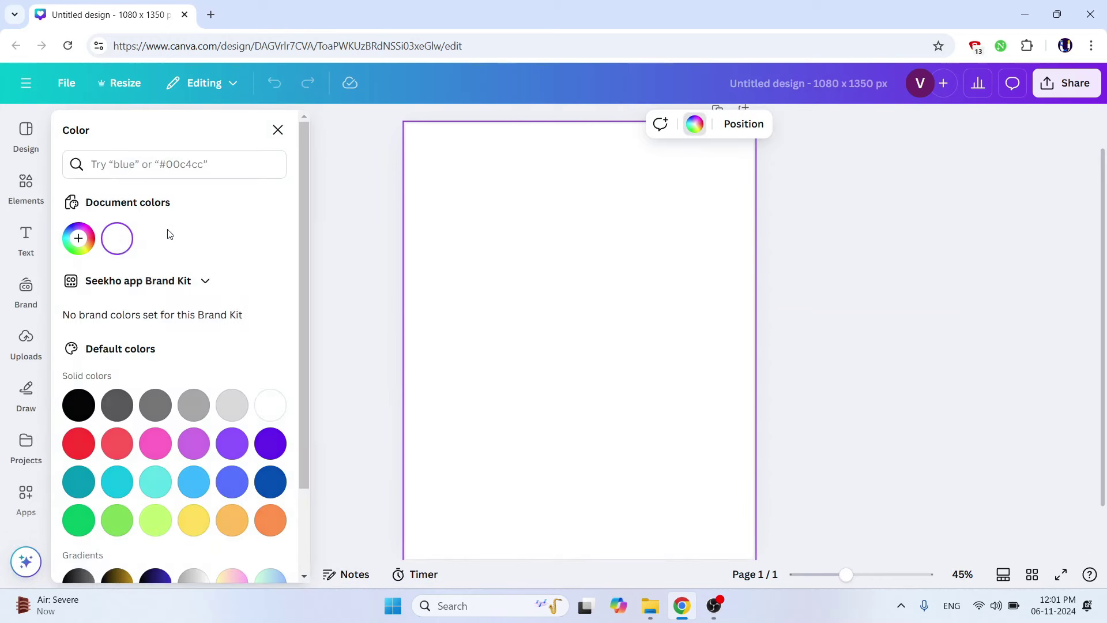
left_click(76, 236)
left_click(234, 280)
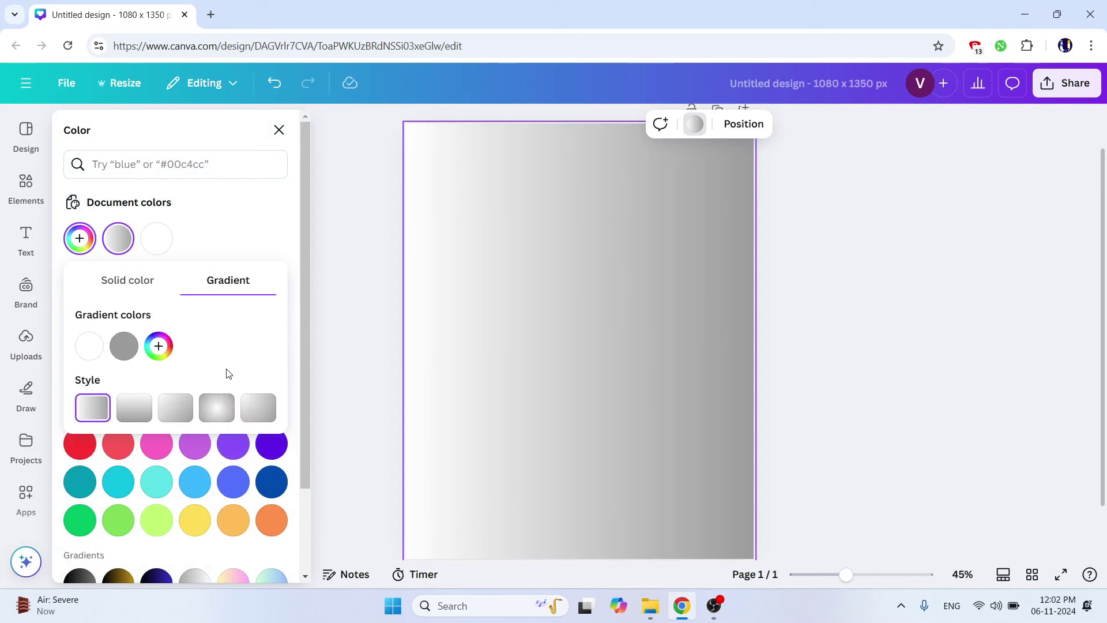
left_click(258, 411)
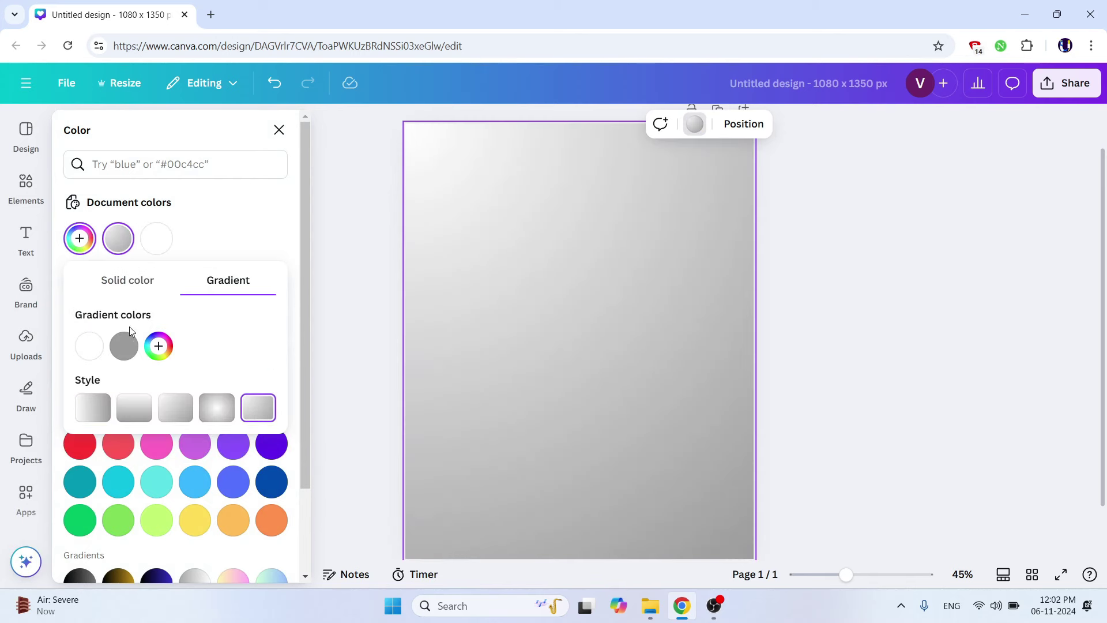
Set the gradient colours to bright yellow #FFD43A and a rich orange
left_click(89, 348)
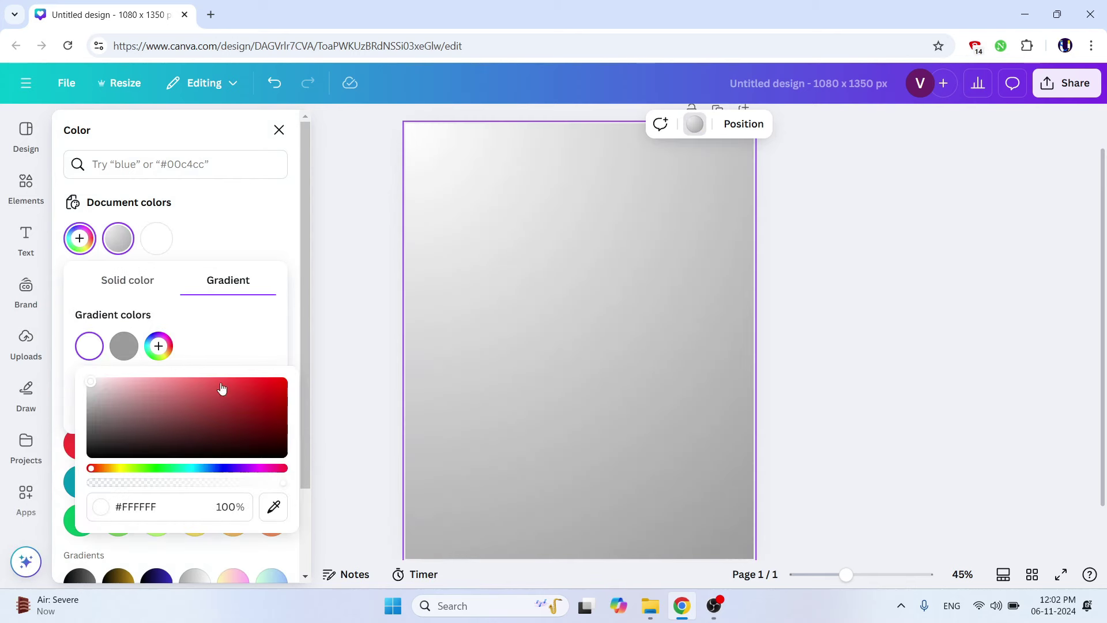
left_click(115, 469)
left_click_drag(234, 390, 245, 366)
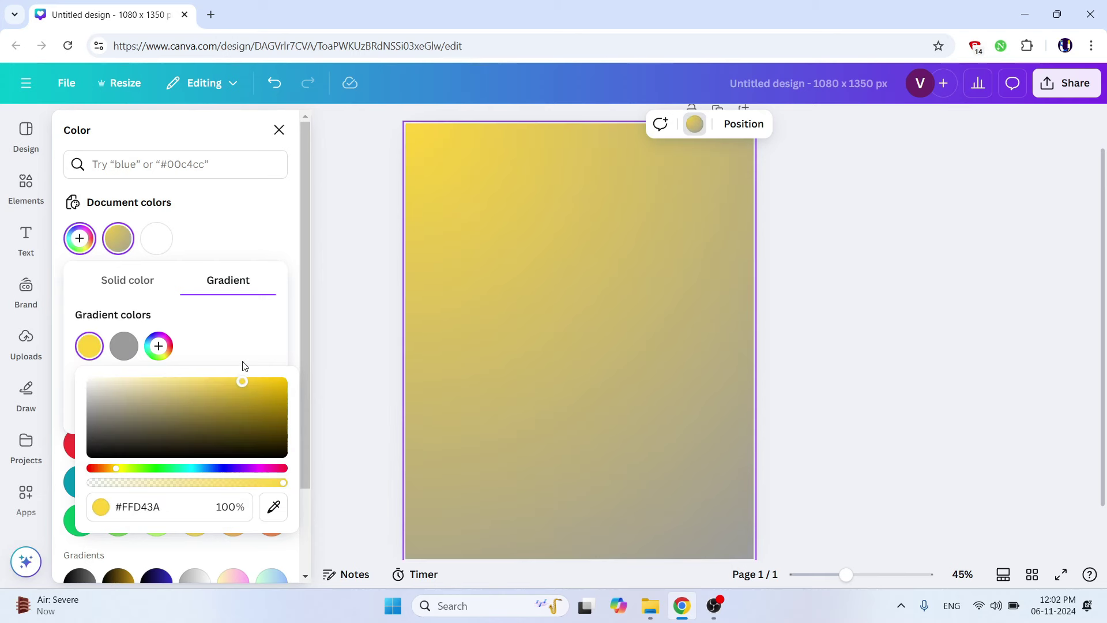
left_click(124, 346)
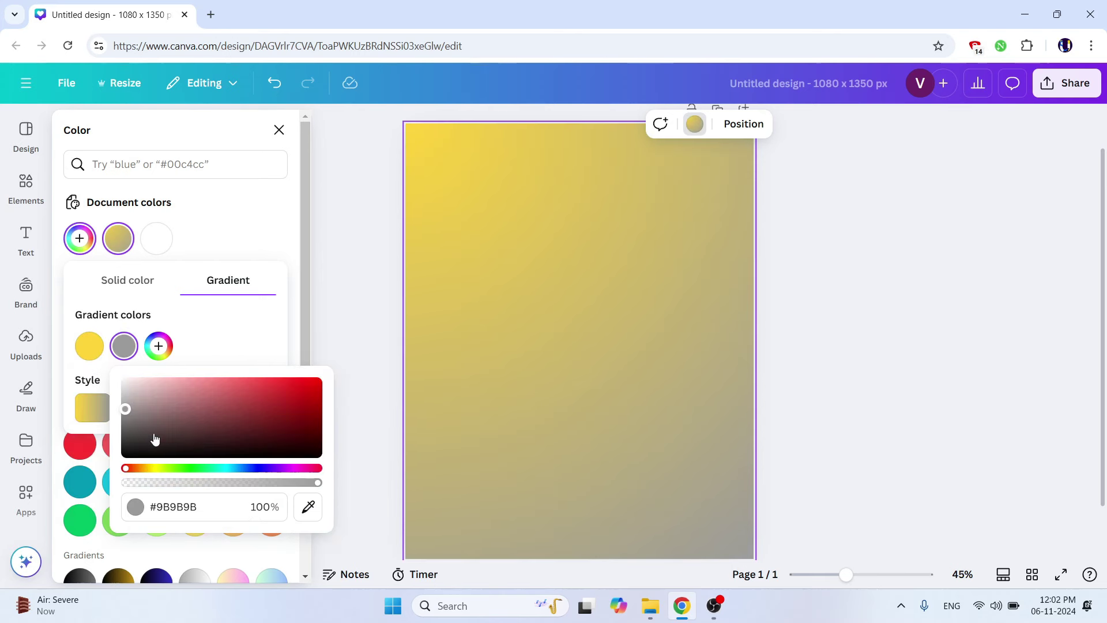
left_click(143, 468)
left_click_drag(220, 429, 257, 348)
left_click(399, 164)
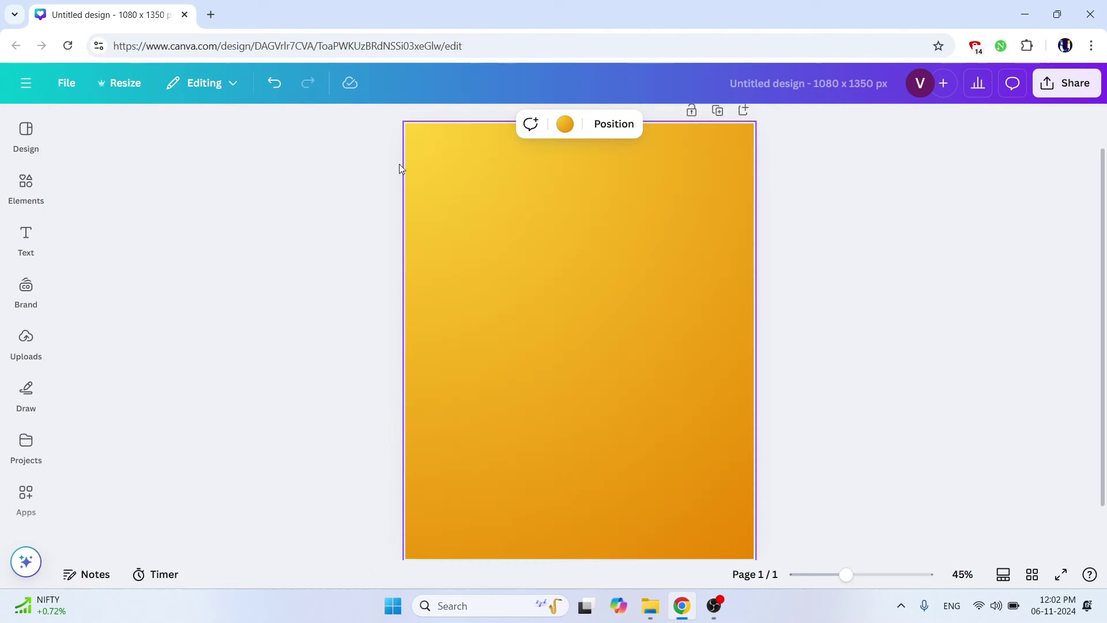
Add a white 'glow' graphic in the top-left area at transparency 32
left_click(27, 184)
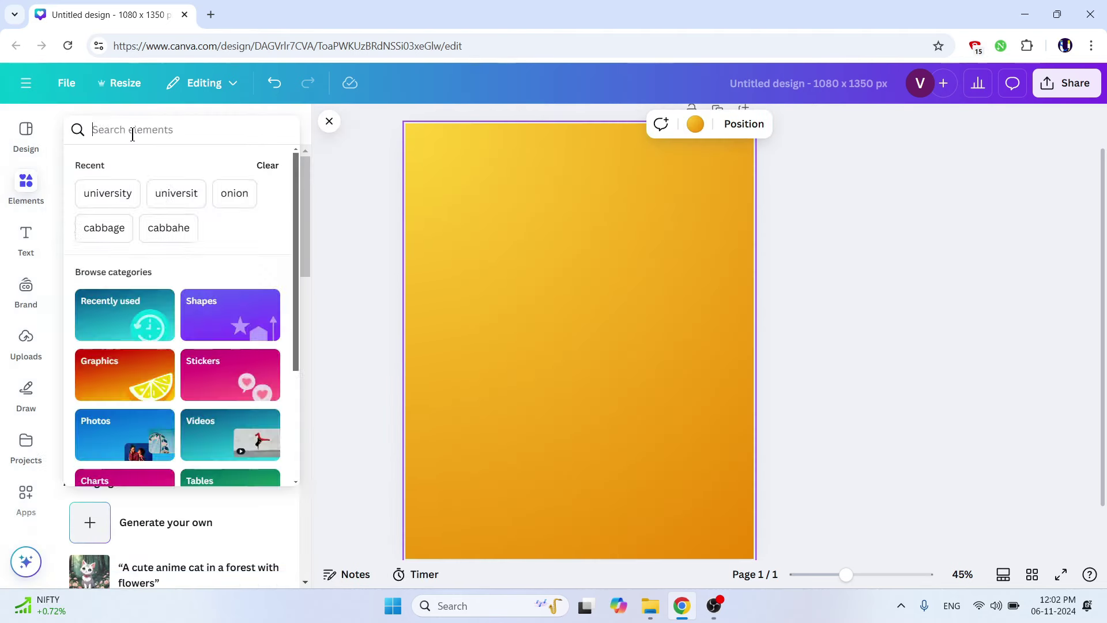
type("glow")
key("Return")
left_click_drag(92, 283, 564, 249)
left_click_drag(644, 374, 772, 477)
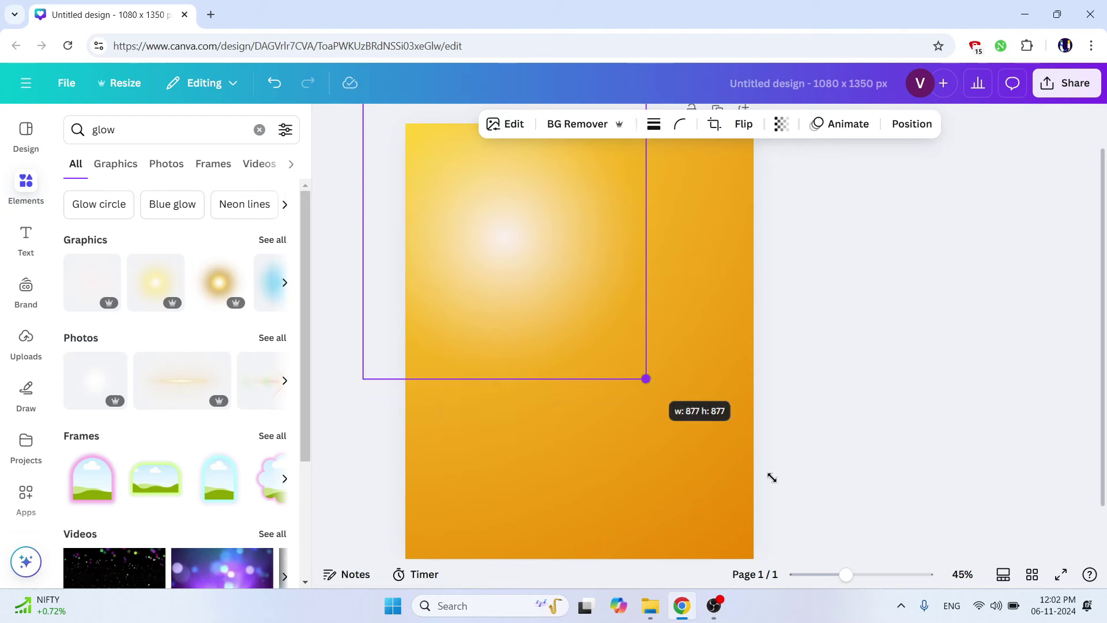
left_click(784, 125)
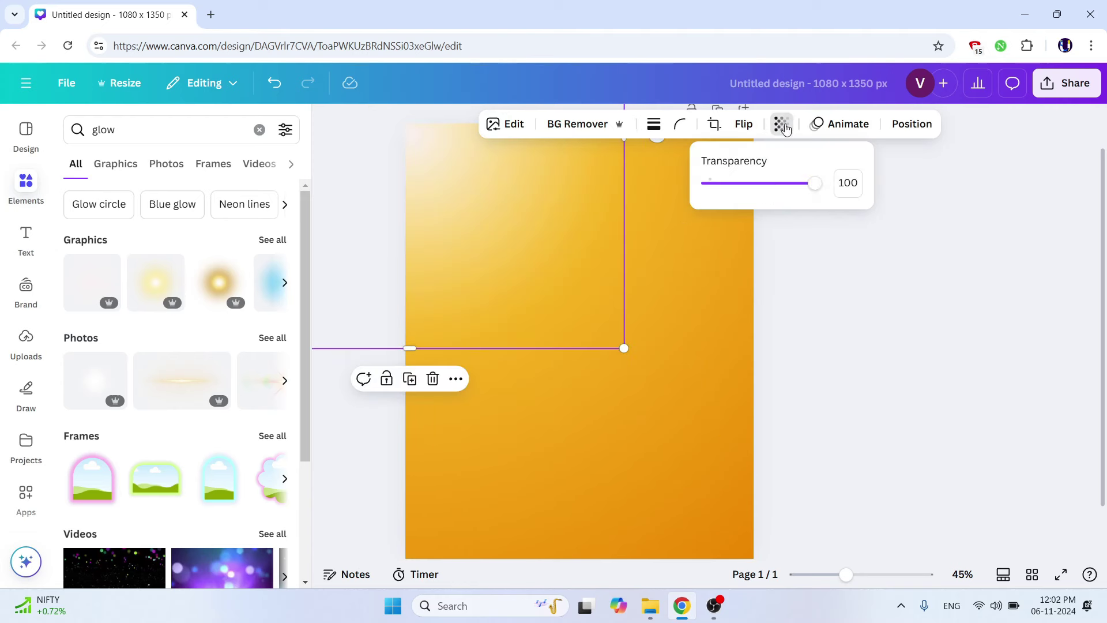
left_click(740, 192)
Cover the page with a black 'wavy pattern' graphic faded to a faint texture
left_click(117, 131)
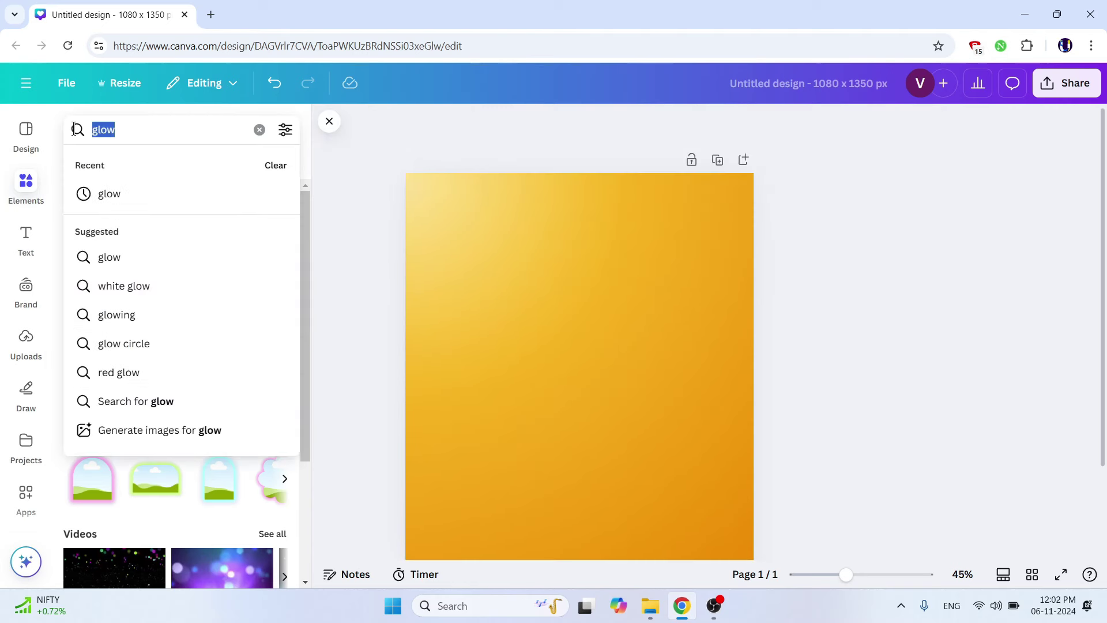
key("BackSpace")
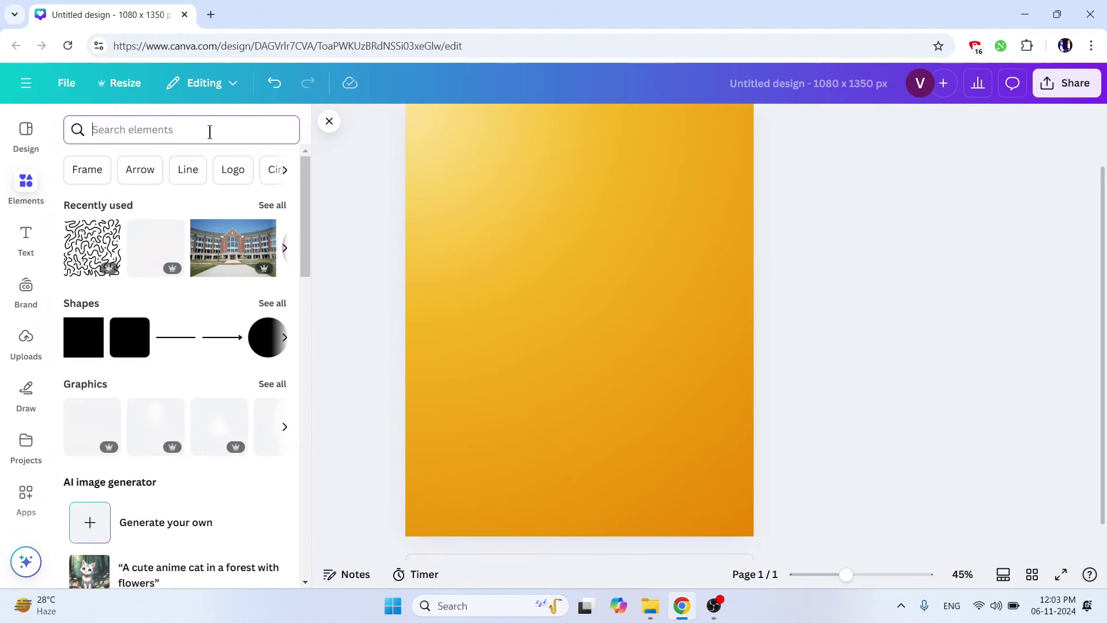
type("wavy pattern")
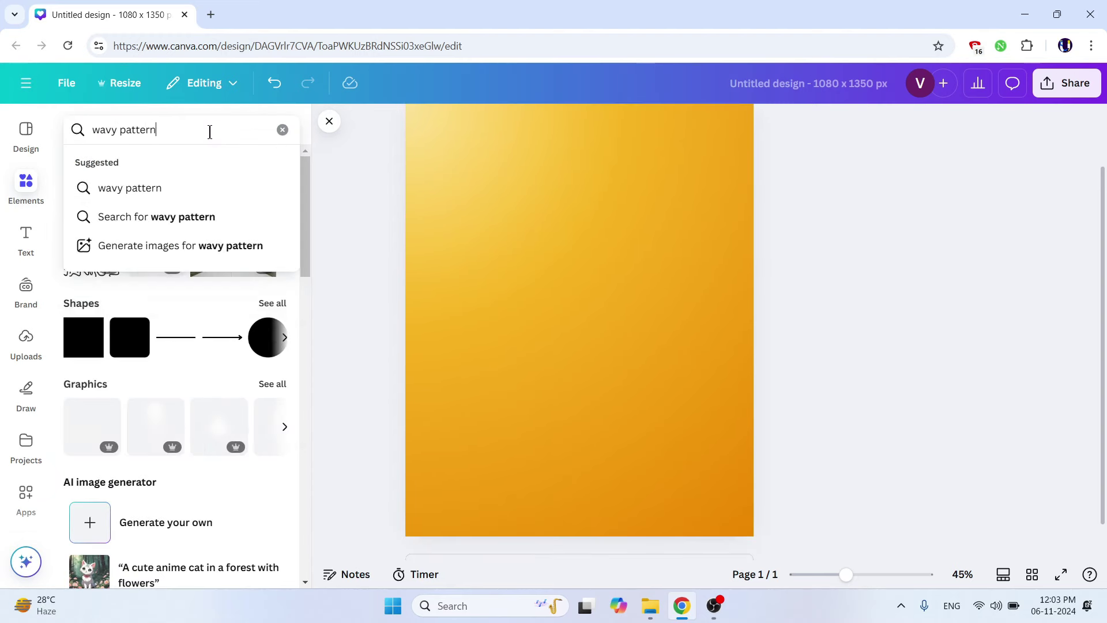
key("Return")
scroll(218, 367, "down", 10)
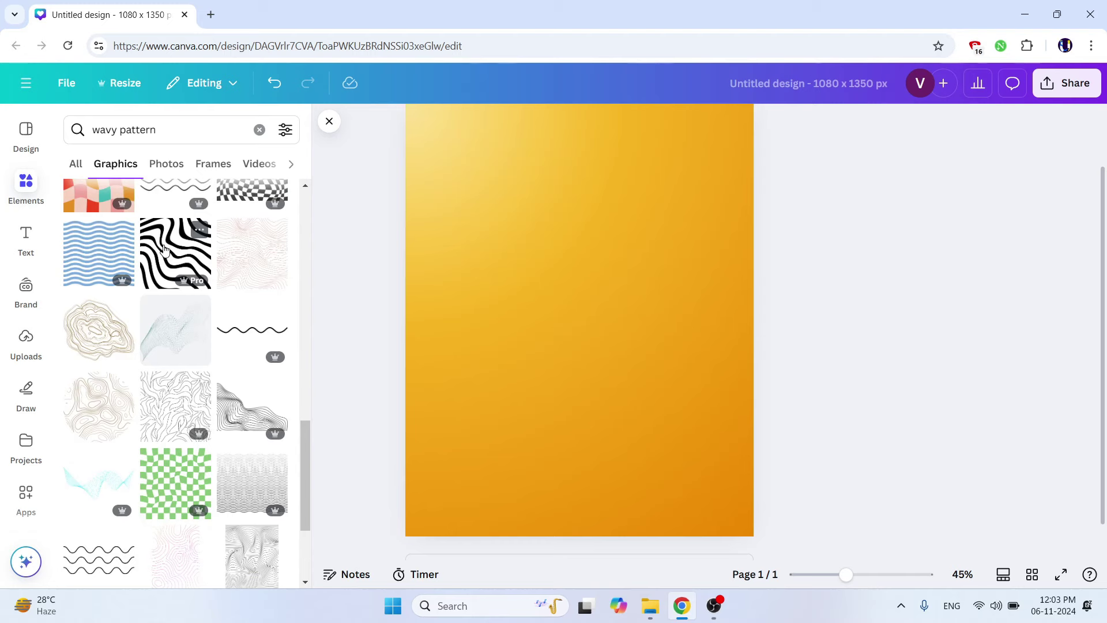
left_click(164, 249)
mouse_move(607, 361)
left_mouse_down()
mouse_move(573, 306)
mouse_move(823, 588)
left_mouse_up()
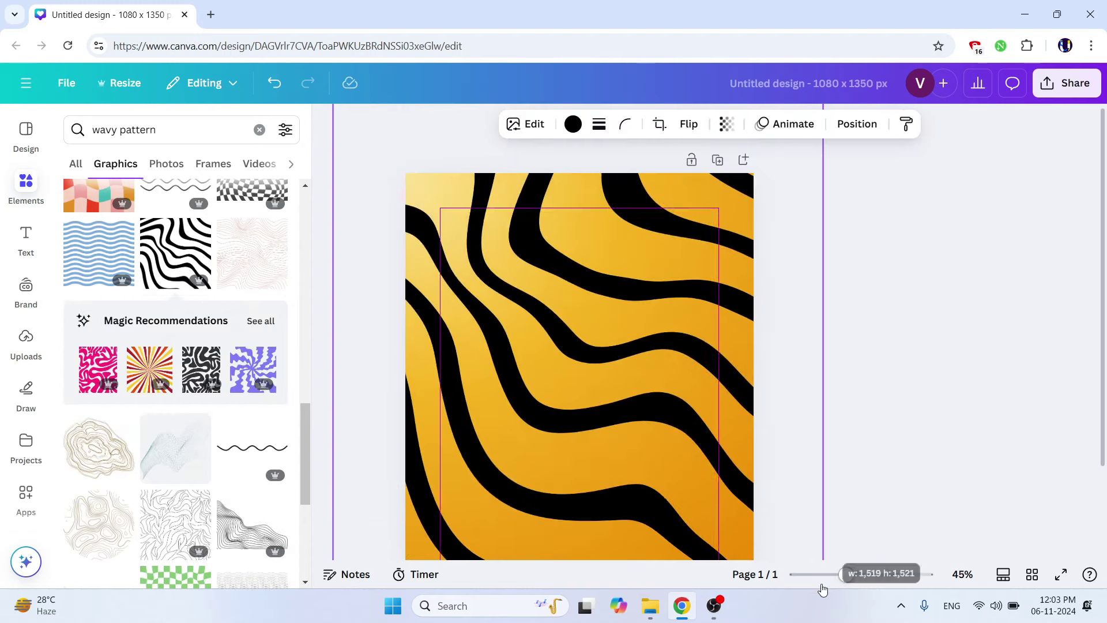
left_click(724, 132)
left_click_drag(771, 180, 662, 182)
left_click(163, 129)
left_click_drag(162, 129, 32, 130)
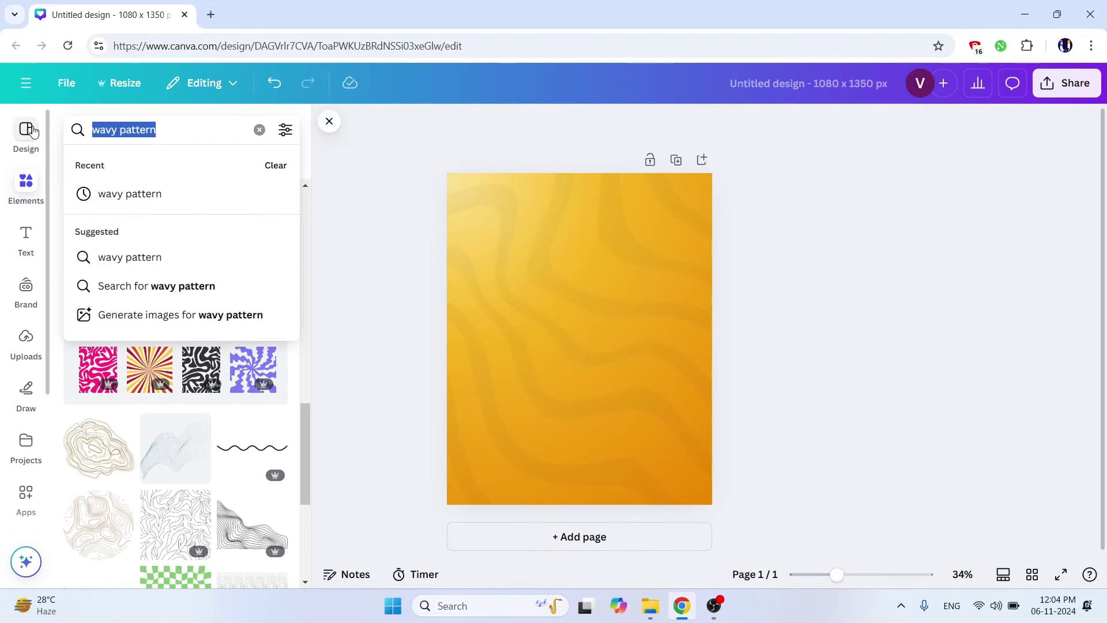
Add a samosa photo and remove its background
type("samo")
key("Return")
left_click(116, 256)
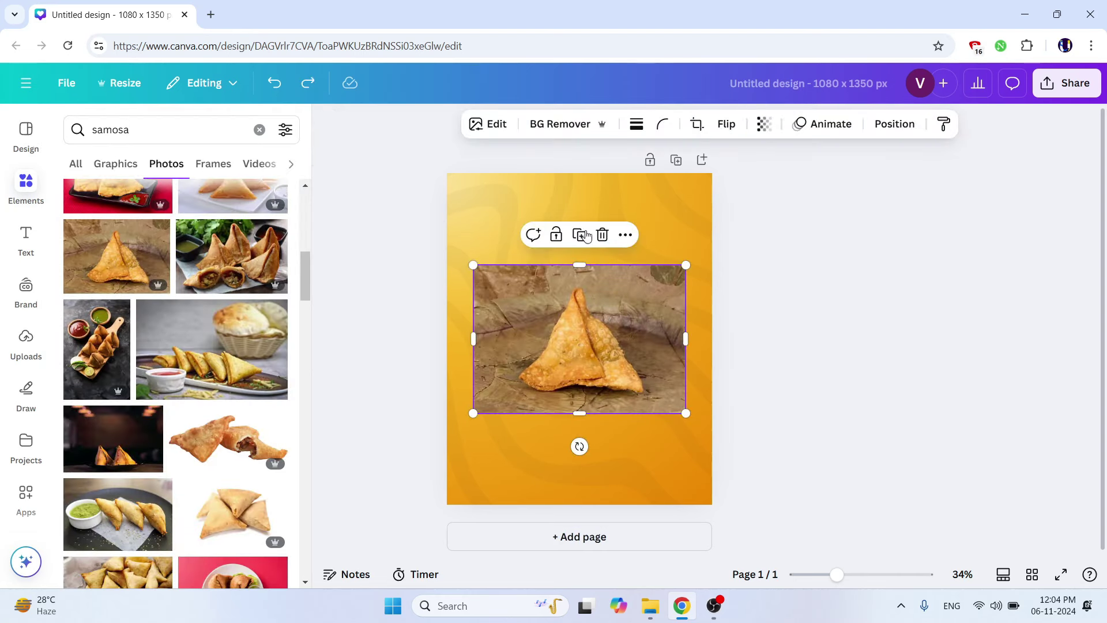
left_click(560, 123)
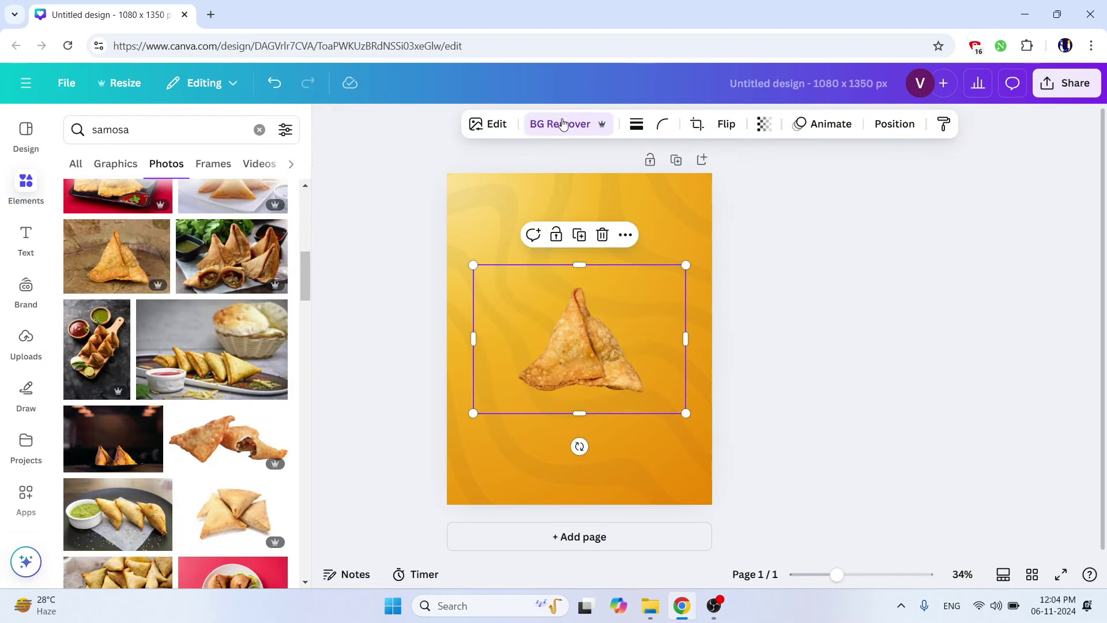
left_click(819, 362)
Place a 'shadow' element under the samosa, sized to its base and layered behind it
left_click(94, 129)
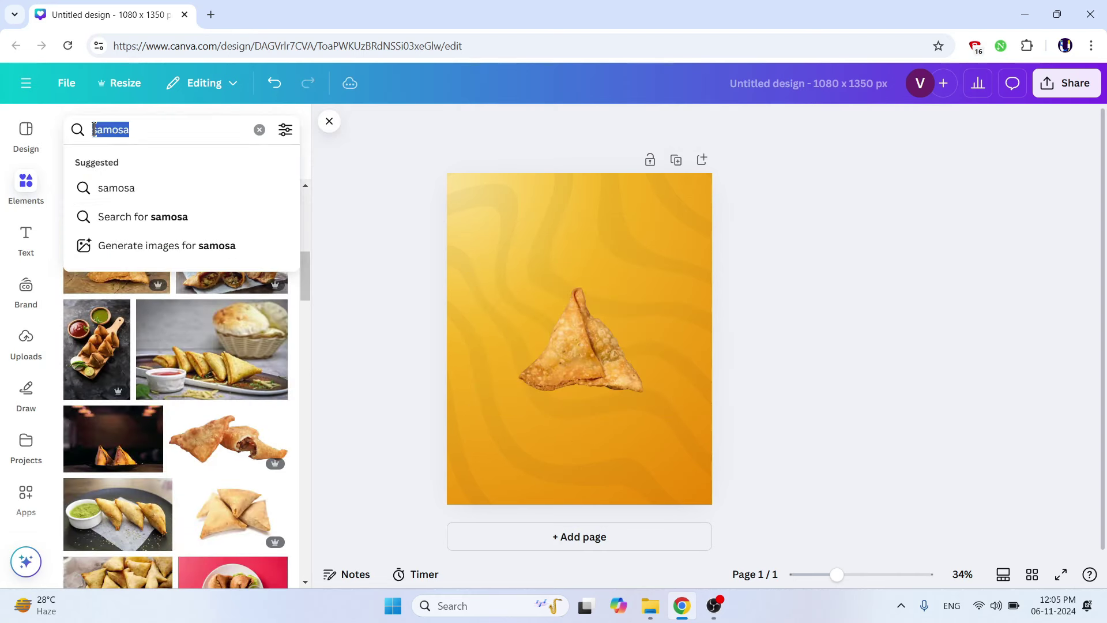
type("shadow")
key("Return")
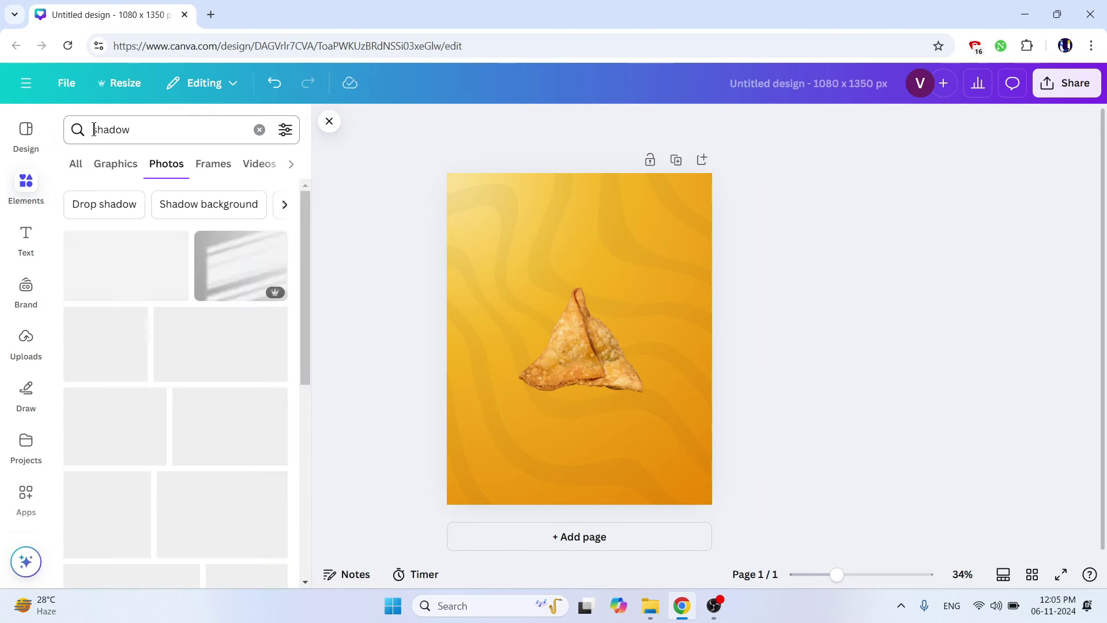
left_click(115, 163)
left_click(115, 254)
left_click_drag(580, 363, 612, 388)
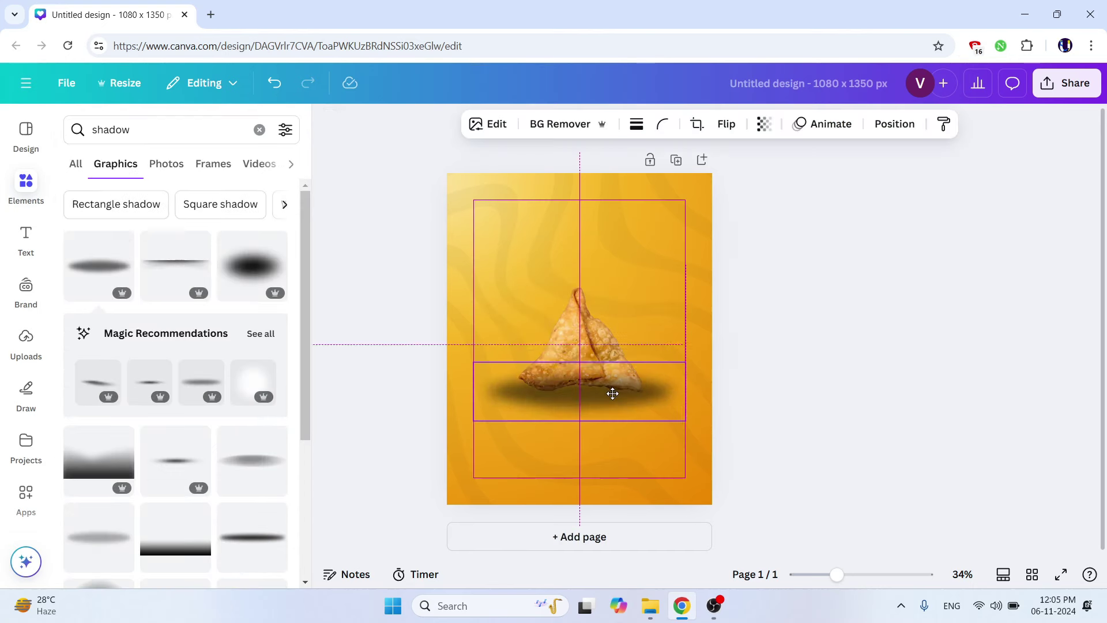
left_click_drag(686, 413, 660, 406)
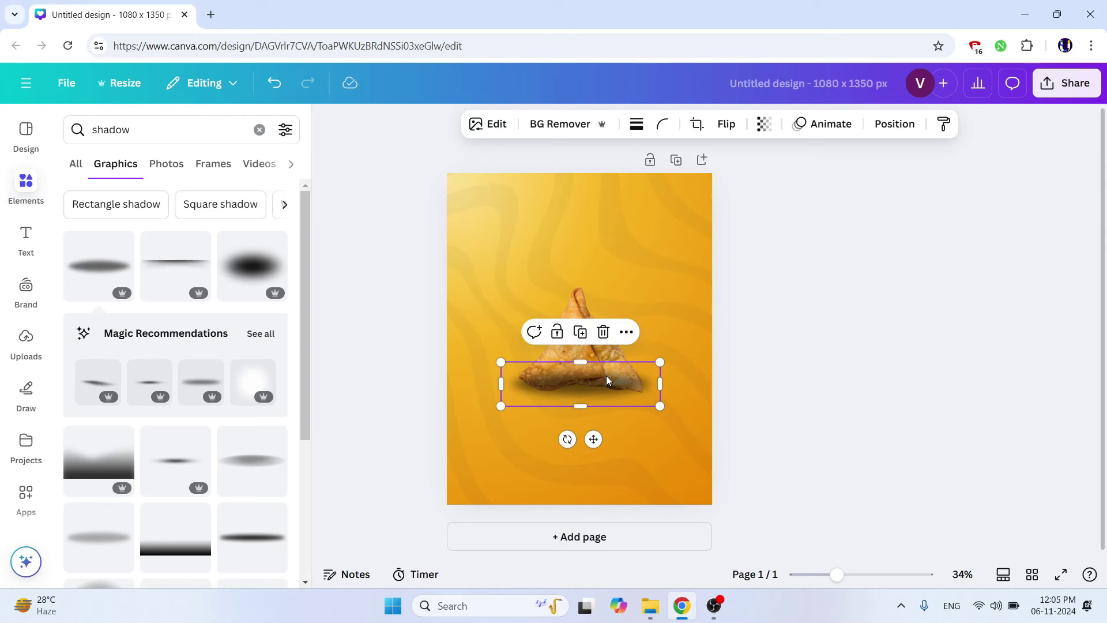
key("alt+1")
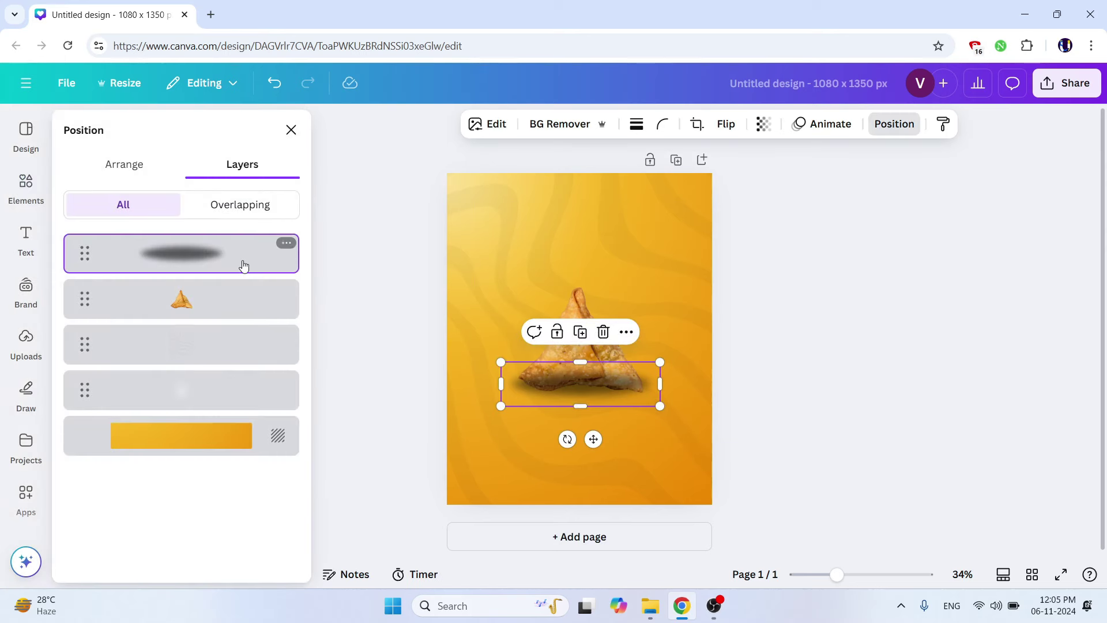
left_click_drag(243, 265, 245, 317)
left_click(836, 448)
left_click(103, 130)
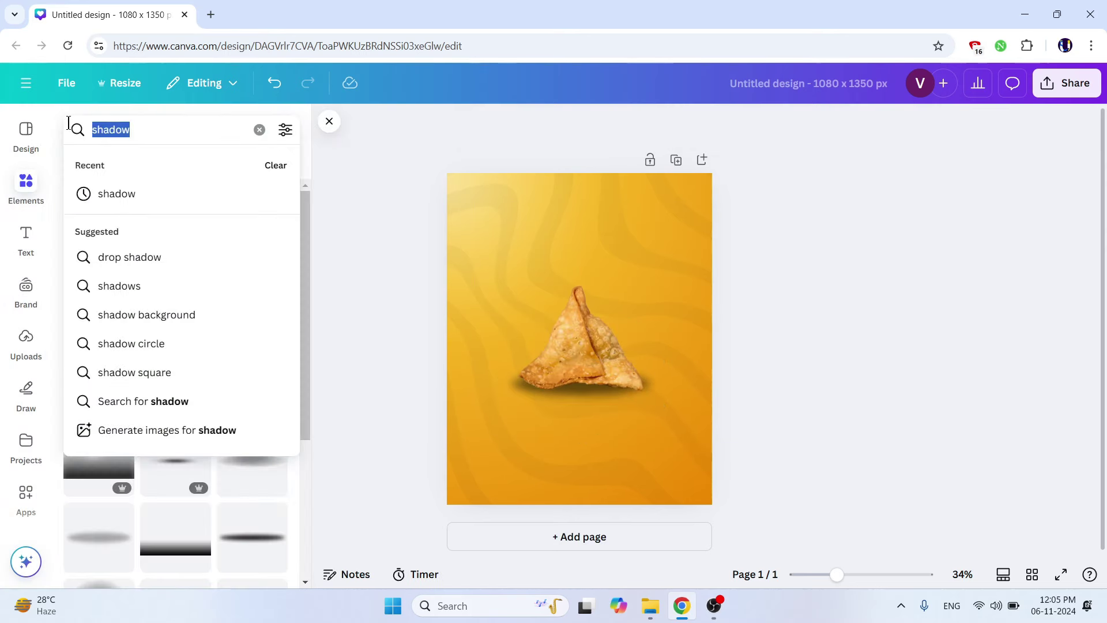
Add the three-sauce-bowls photo from a 'sauce' search, cropped to just the ketchup bowl
type("sauce")
key("Return")
left_click(166, 163)
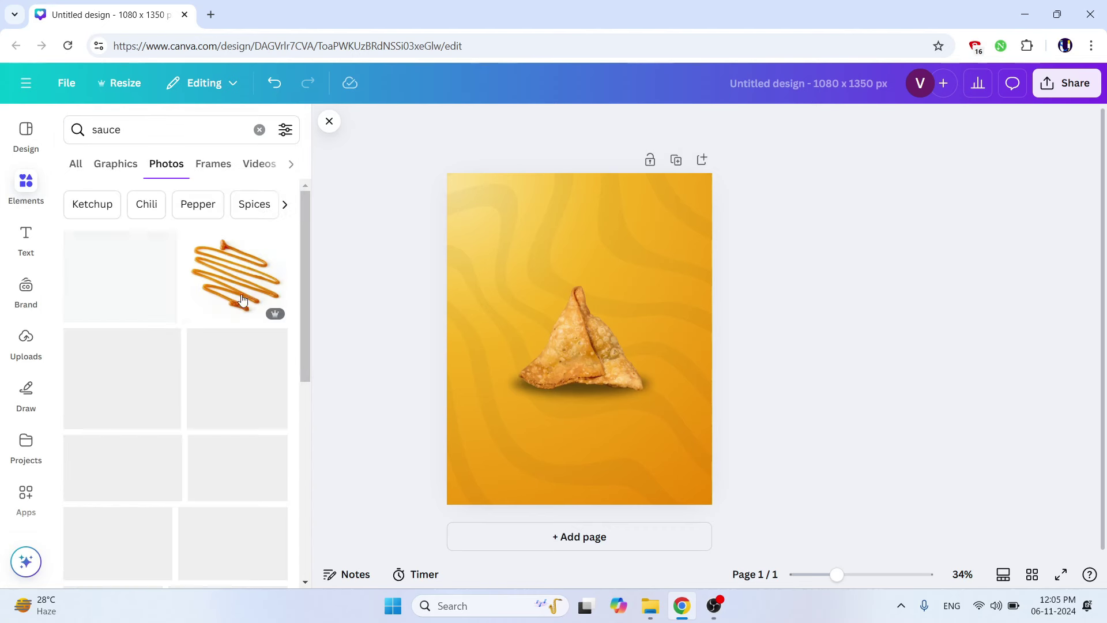
scroll(110, 272, "down", 5)
scroll(93, 323, "down", 2)
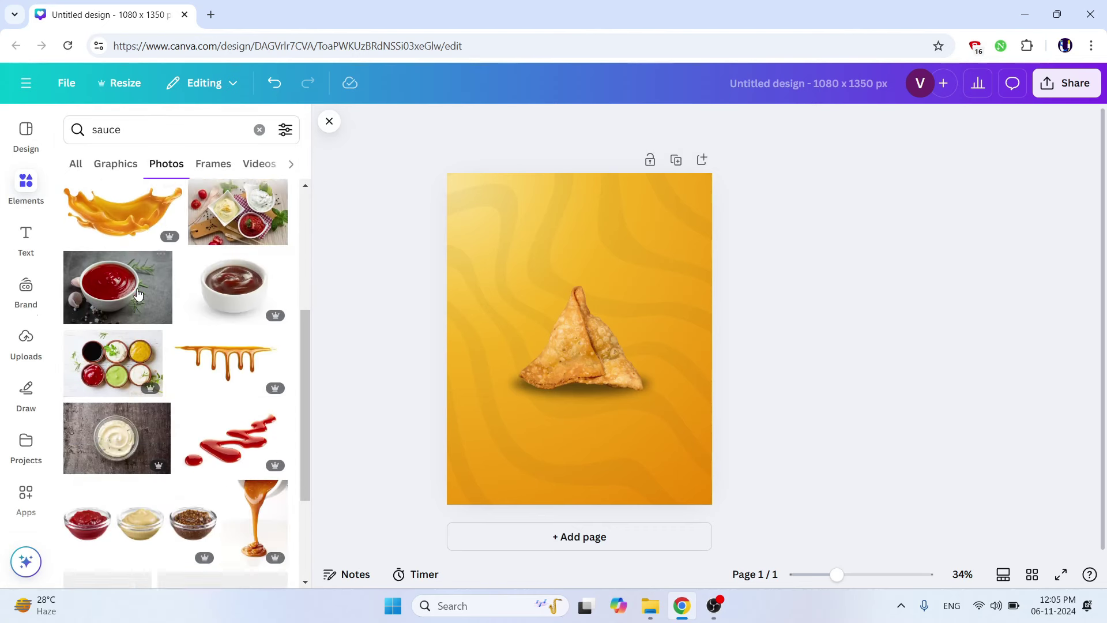
scroll(82, 364, "down", 2)
left_click(81, 364)
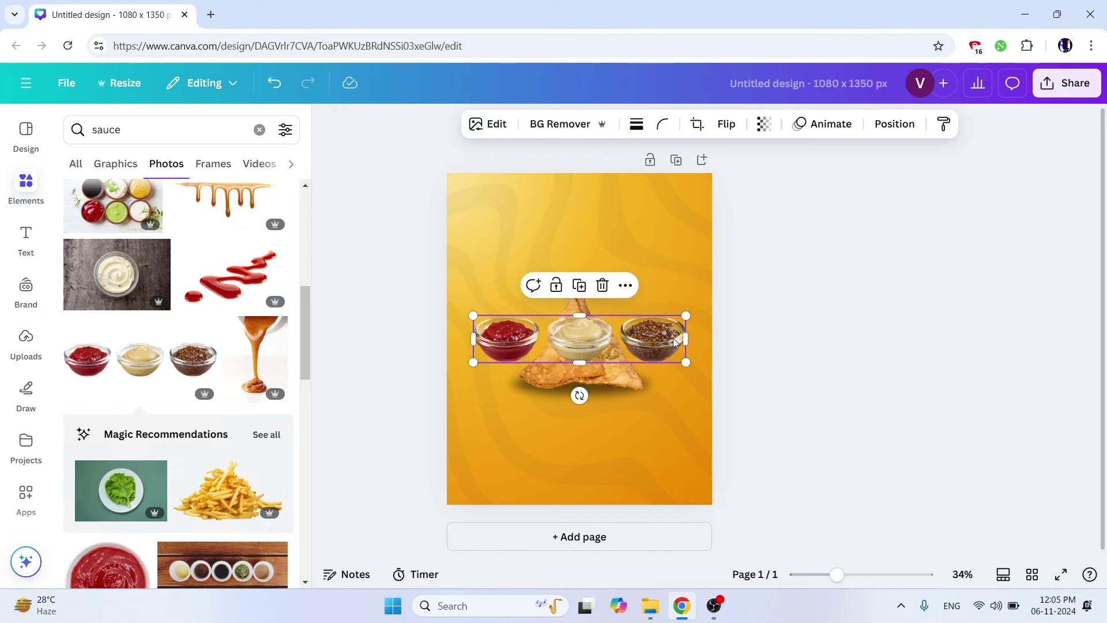
mouse_move(686, 340)
left_mouse_down()
mouse_move(545, 341)
mouse_move(643, 379)
left_mouse_up()
left_click(165, 130)
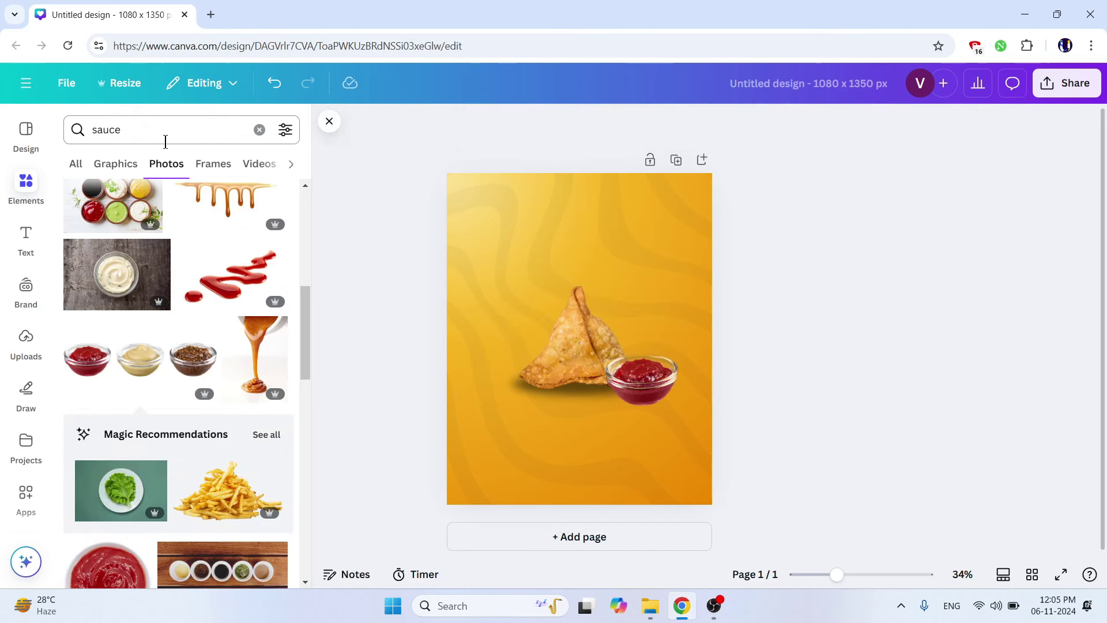
Add a small coriander sprig graphic in the poster's bottom-left corner
type("shad")
key("BackSpace")
key("BackSpace")
key("BackSpace")
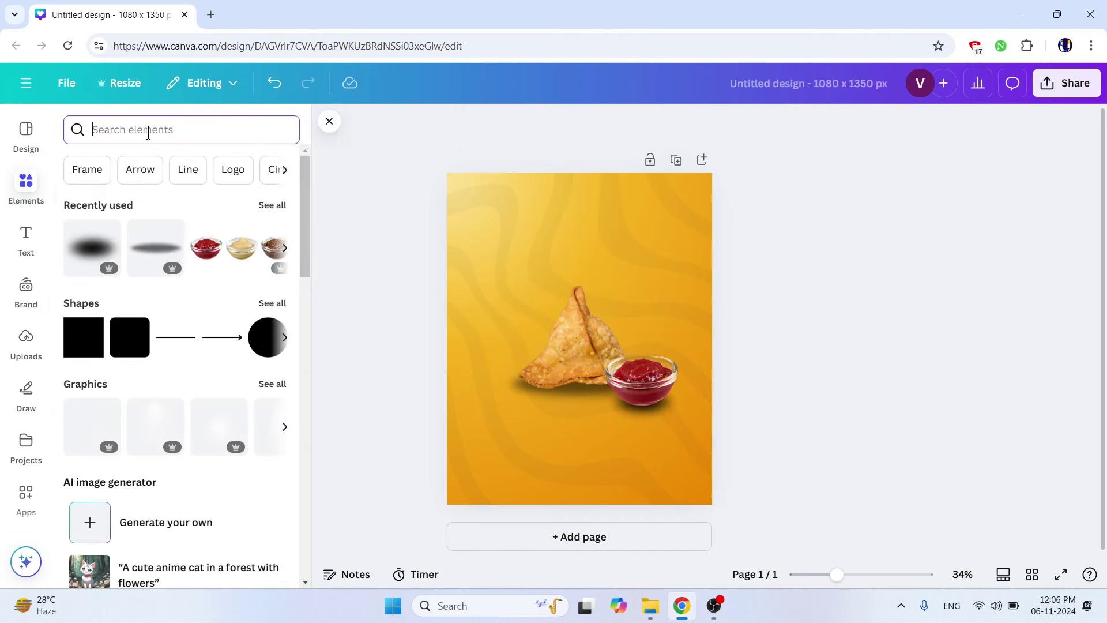
type("corriander")
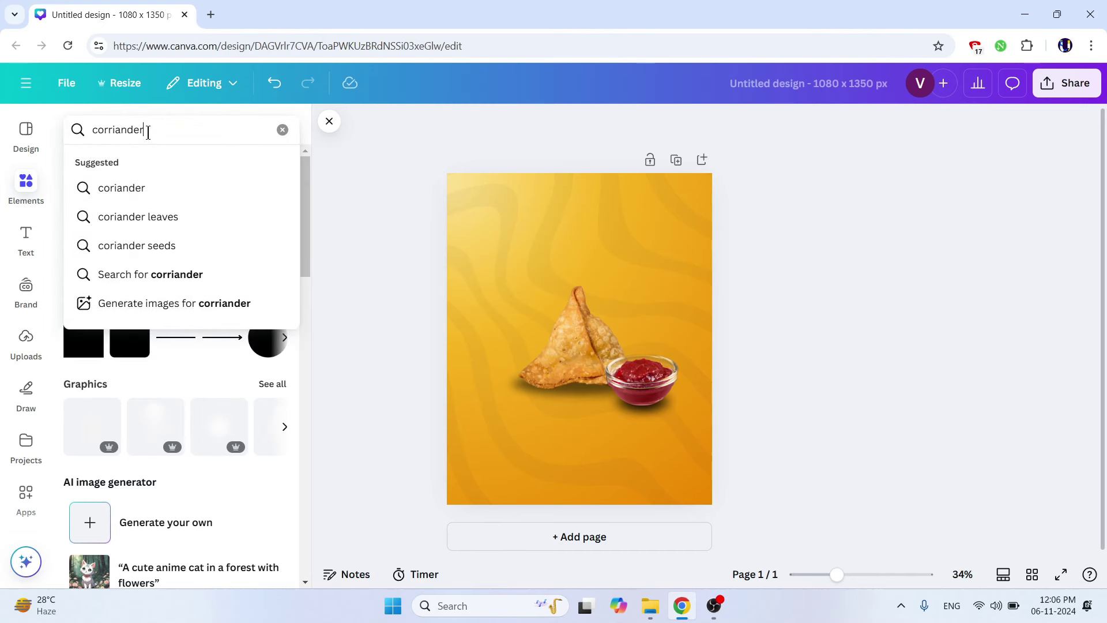
key("Return")
left_click(121, 167)
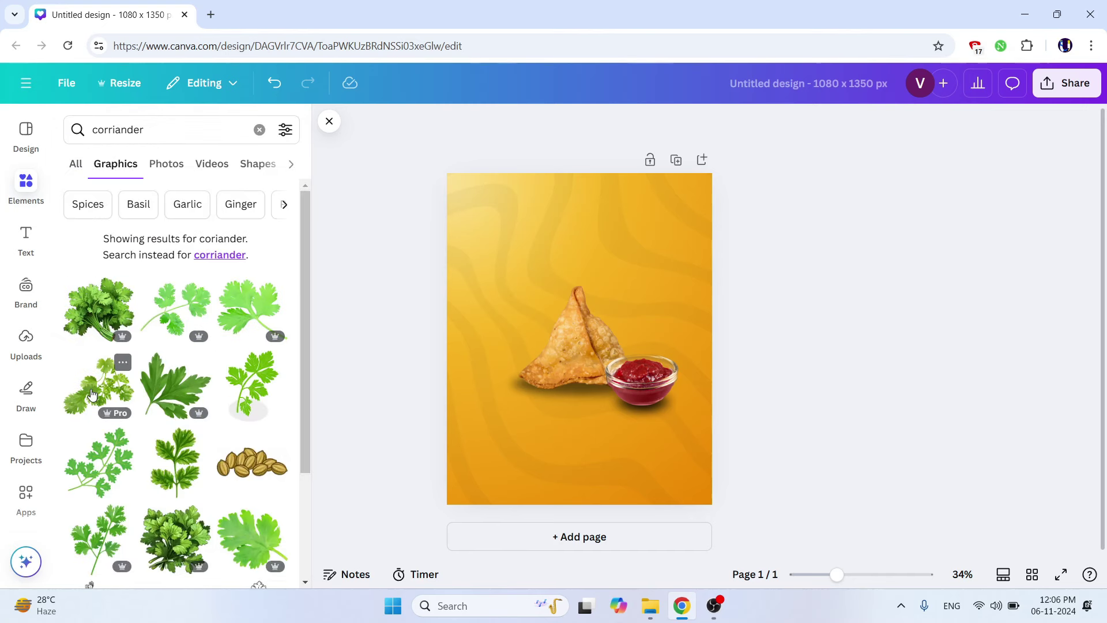
left_click_drag(631, 338, 763, 318)
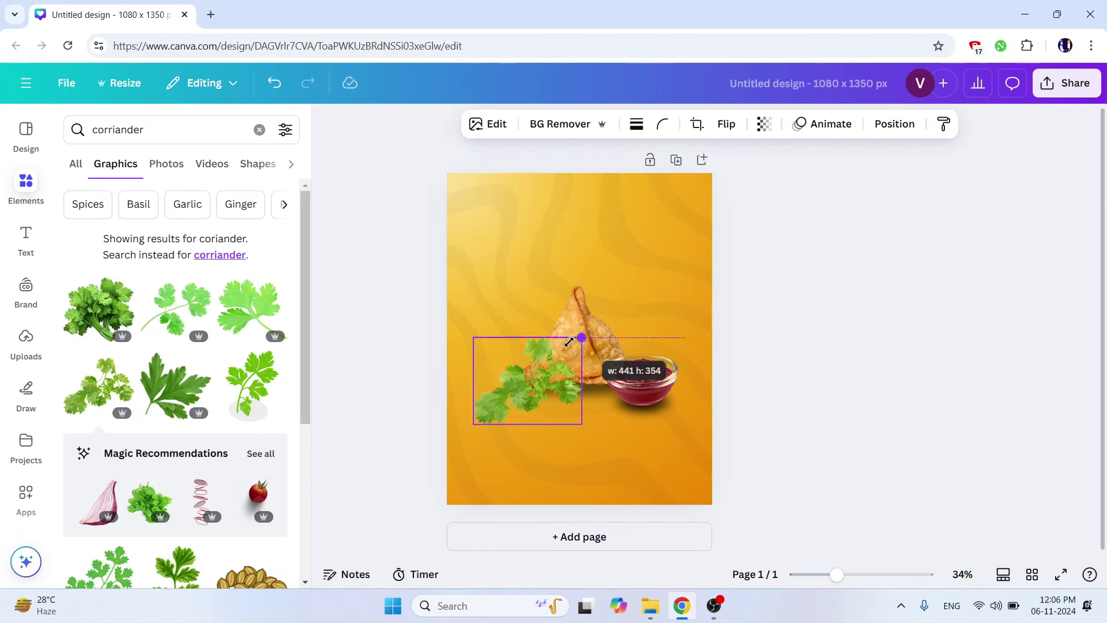
left_click_drag(788, 257, 729, 302)
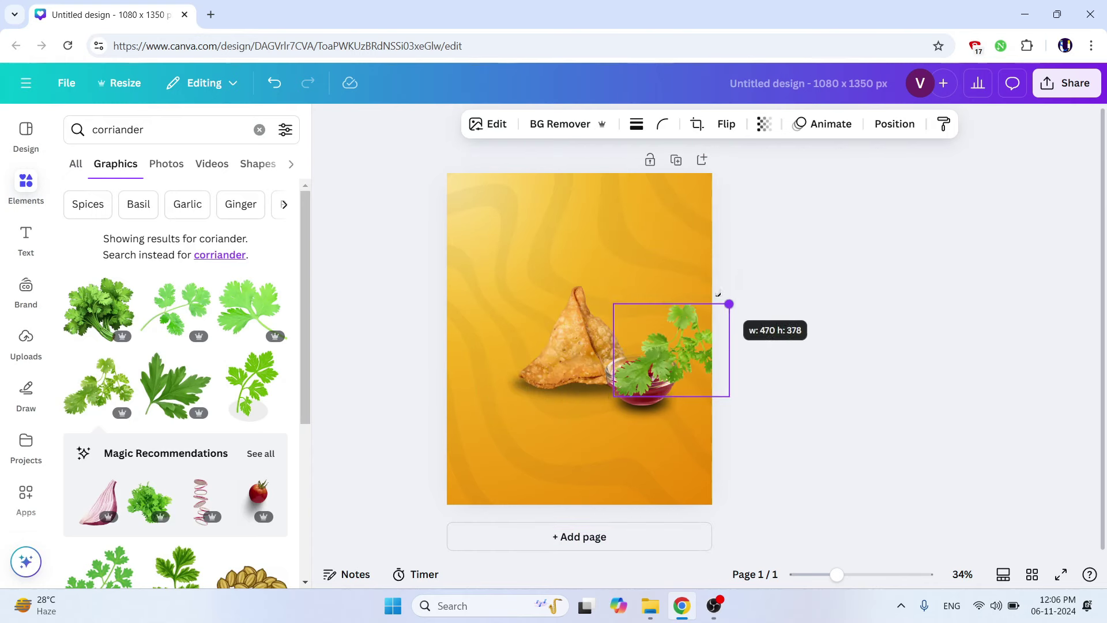
left_click_drag(680, 352, 471, 452)
Blur the whole coriander sprig at intensity 45
left_click(489, 125)
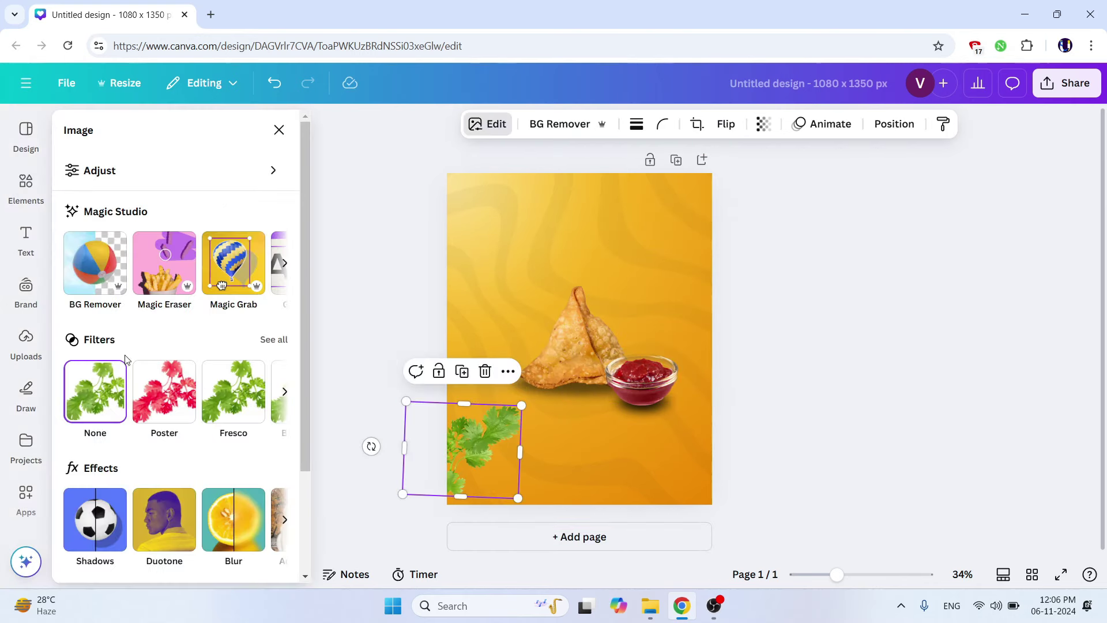
scroll(156, 453, "down", 3)
left_click(222, 385)
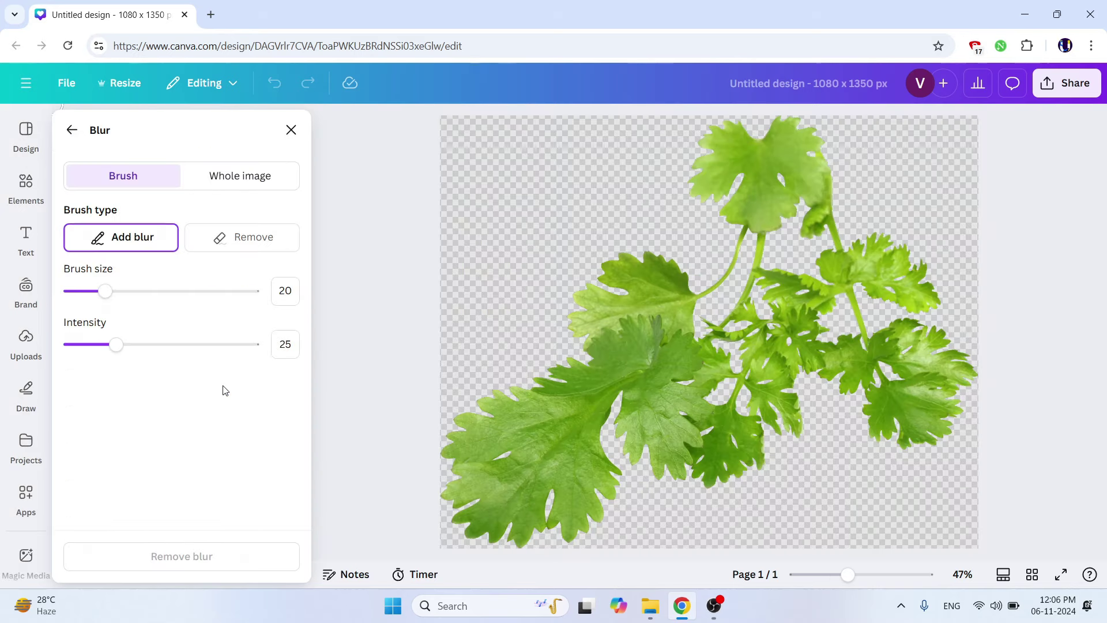
left_click(161, 245)
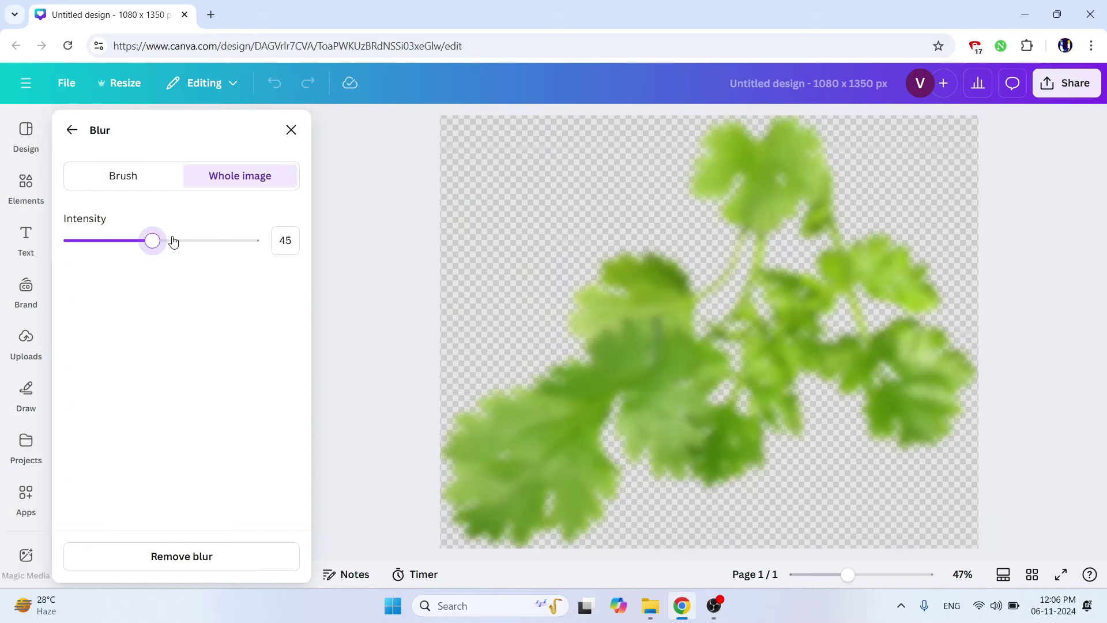
key("Escape")
Add a shrunken tomato photo at the poster's right edge
type("tomato")
key("Return")
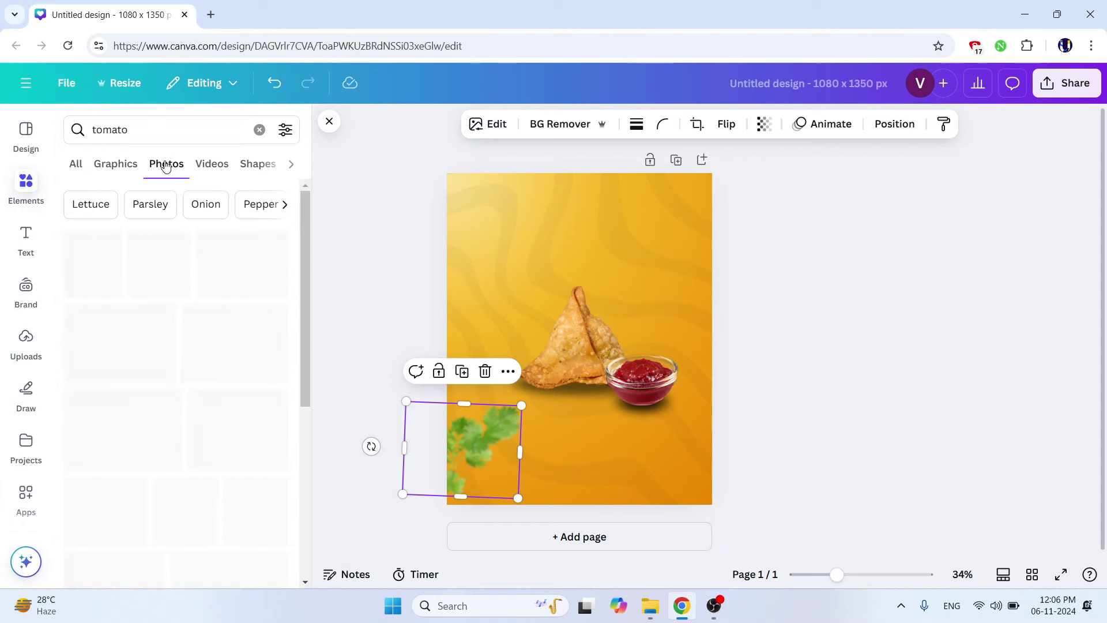
left_click(91, 282)
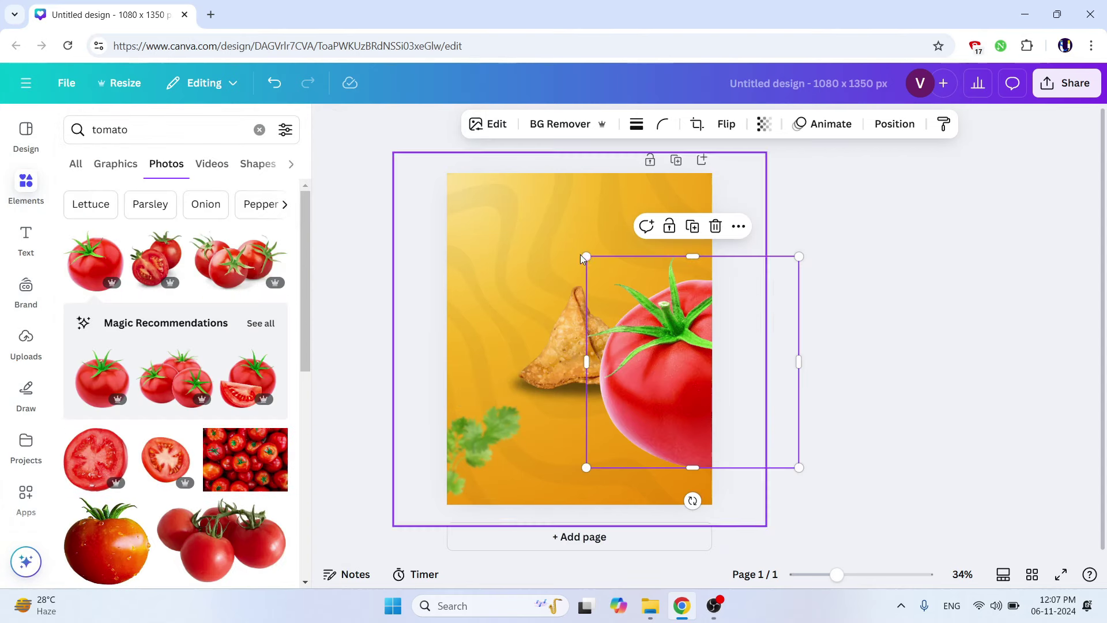
left_click_drag(586, 254, 677, 373)
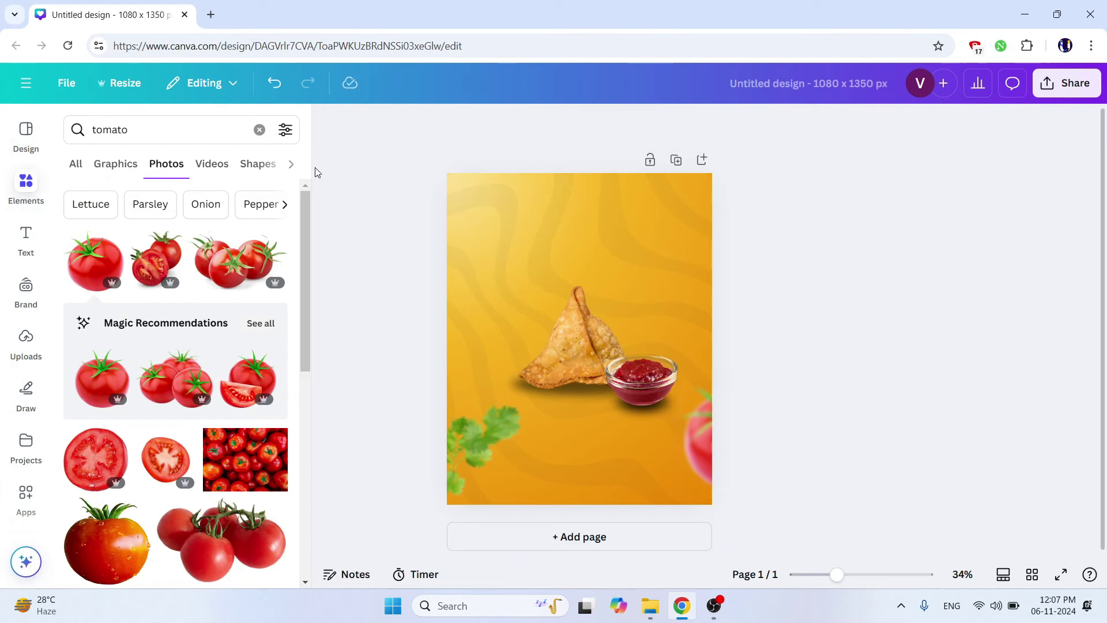
Duplicate the samosa, move the copy top-left, rotate it about 135° and blur it
left_click(144, 126)
left_click(590, 323)
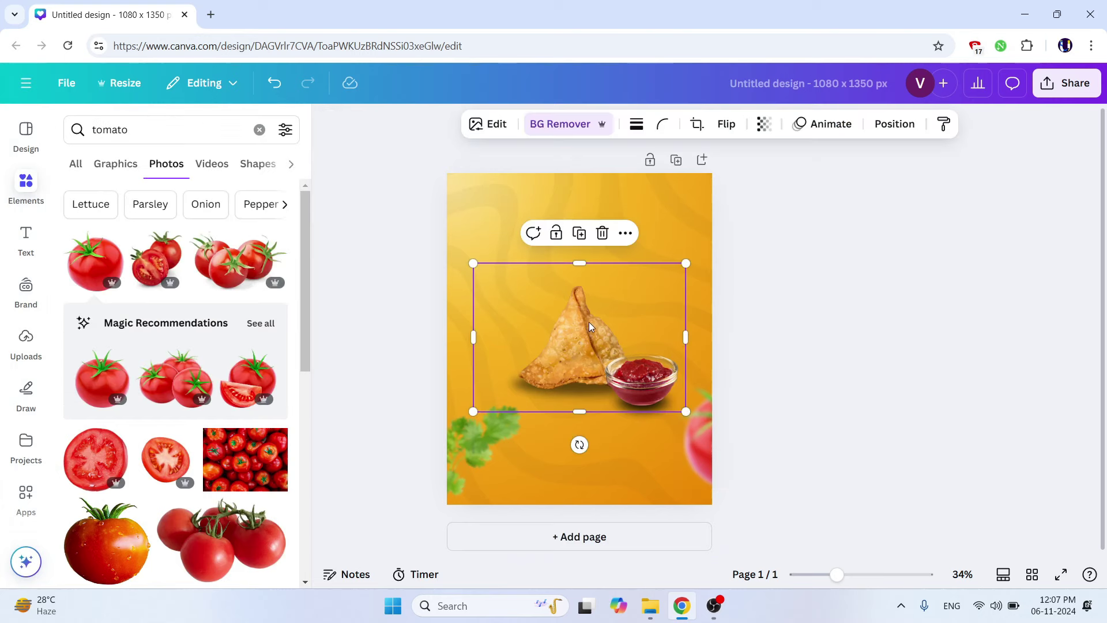
key("ctrl+d")
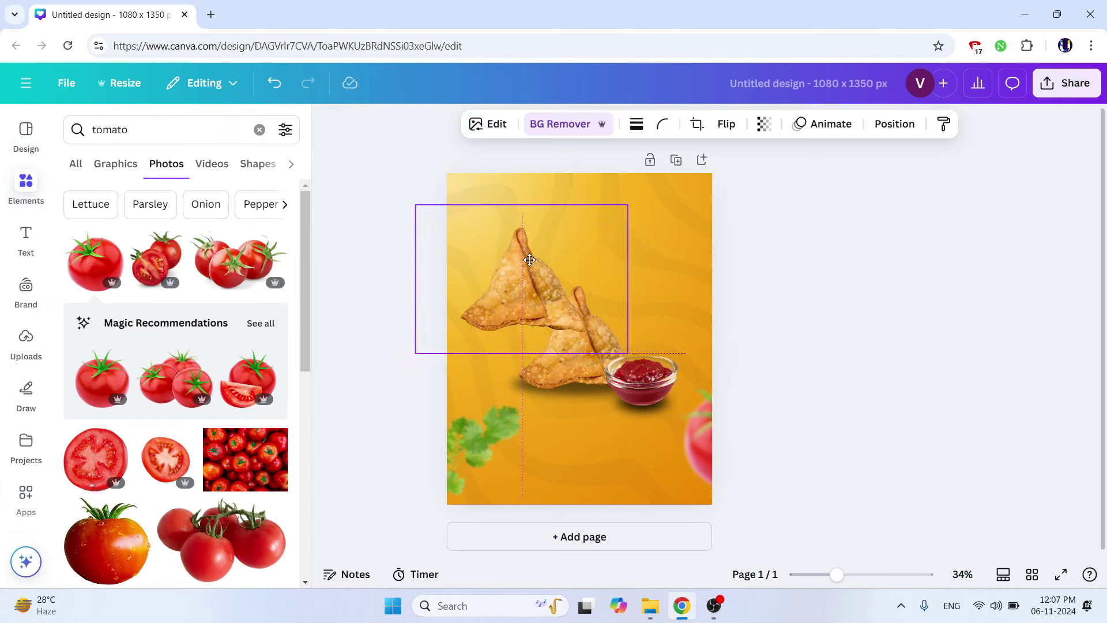
left_click_drag(592, 322, 527, 231)
left_click_drag(655, 248, 365, 136)
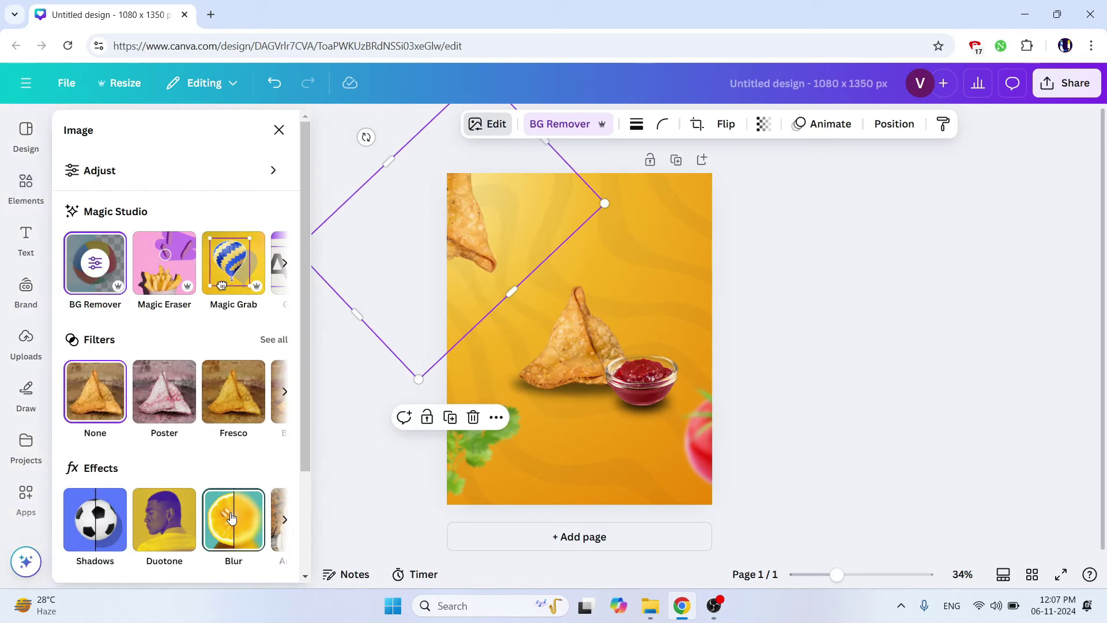
left_click(234, 515)
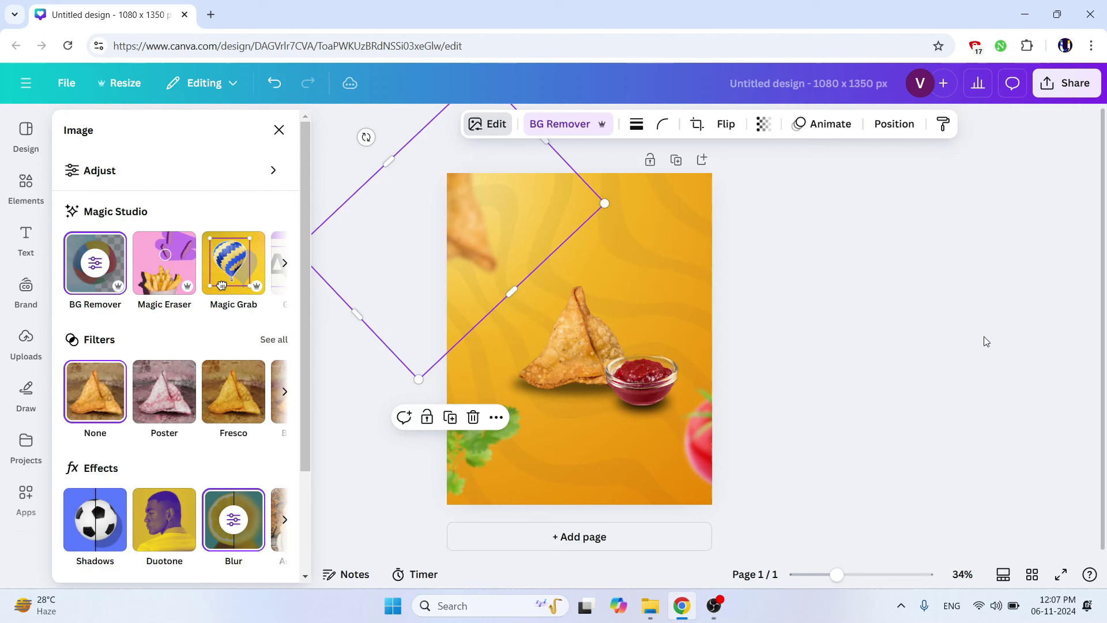
left_click(984, 340)
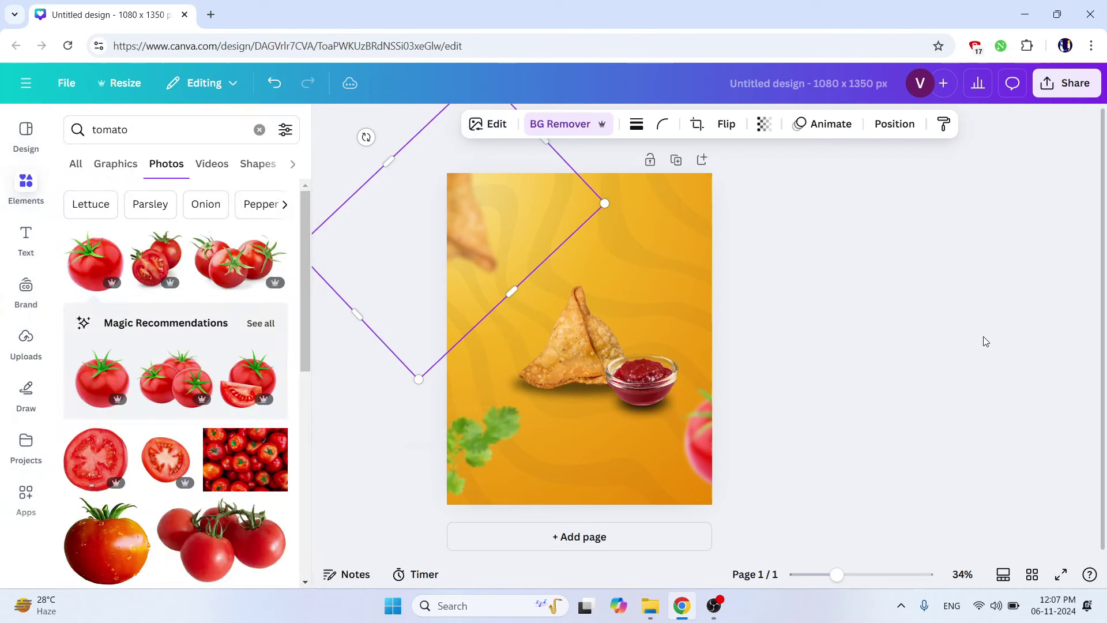
left_click(167, 129)
Add a chef mascot from a 'food logo' search, shrunk into the top-right corner
type("food logo")
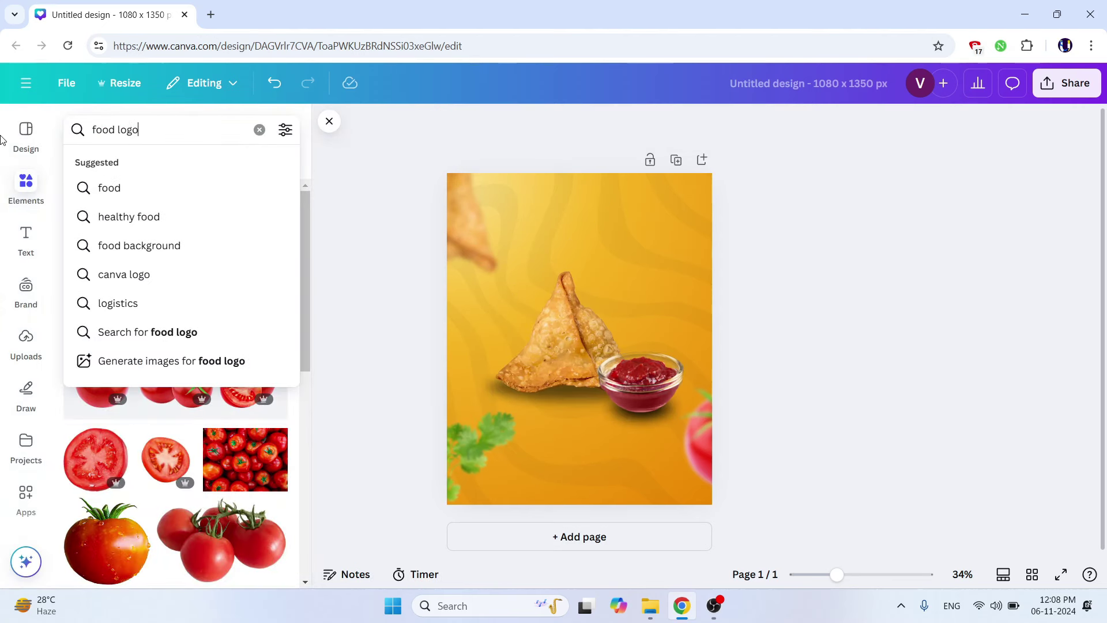
key("Return")
left_click(92, 363)
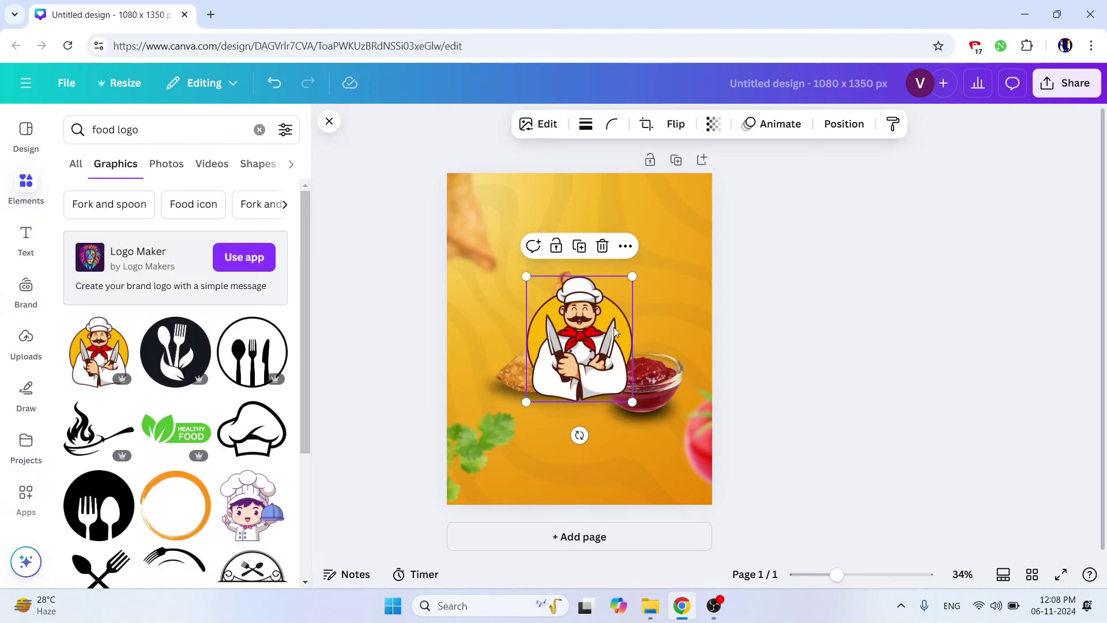
left_click_drag(525, 405, 591, 326)
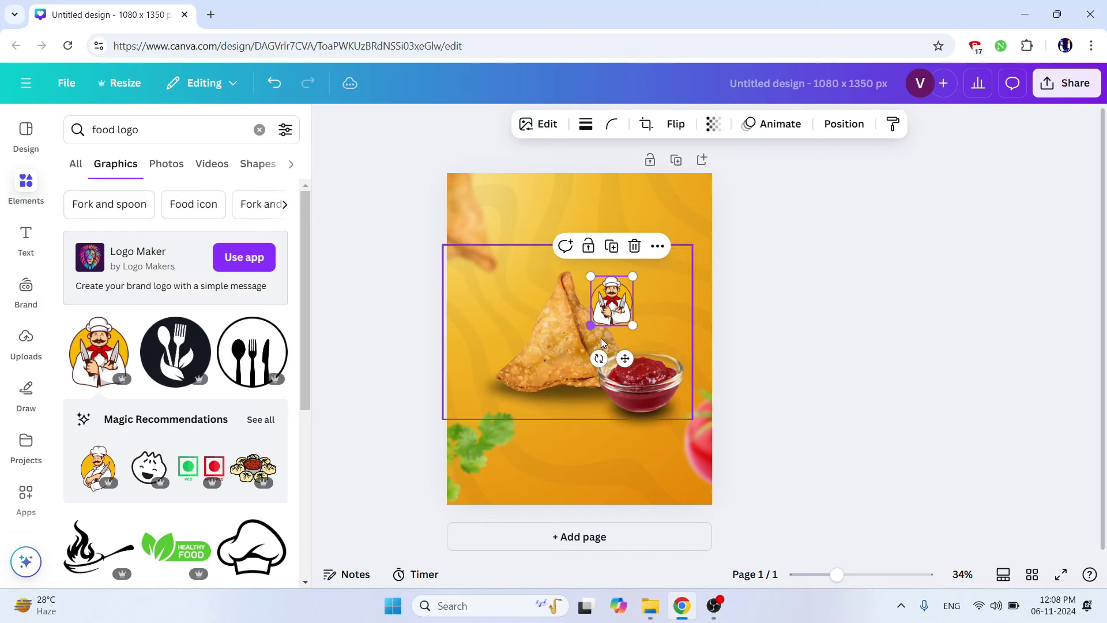
left_click_drag(627, 361, 691, 270)
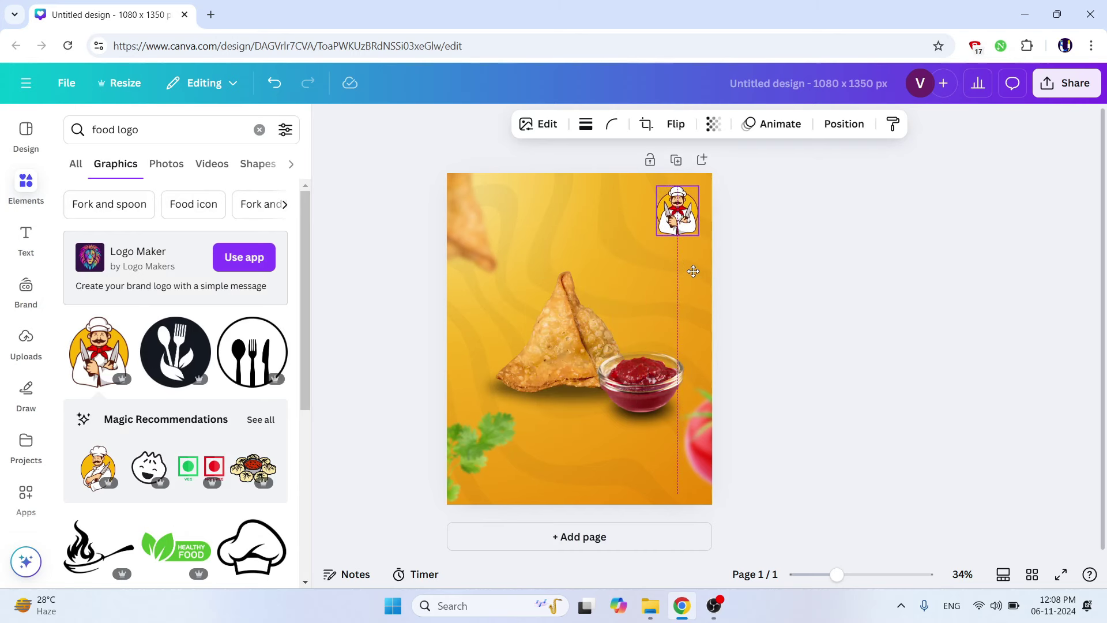
left_click(167, 130)
Add small white Facebook f and Instagram icons side by side near the bottom
type("fac")
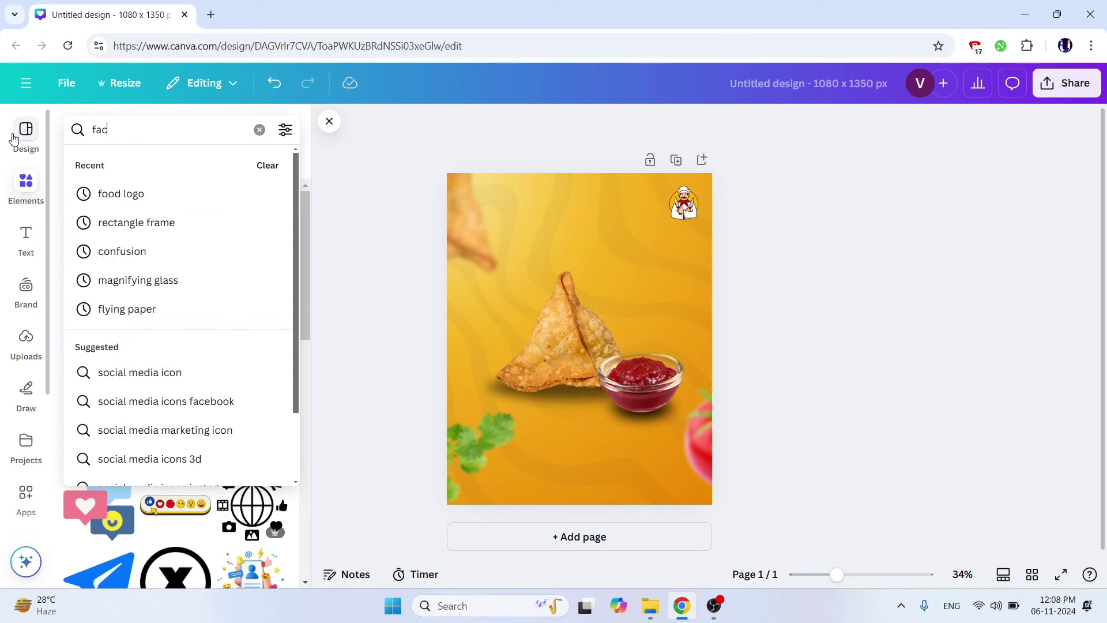
type("ebook")
key("Return")
left_click(173, 507)
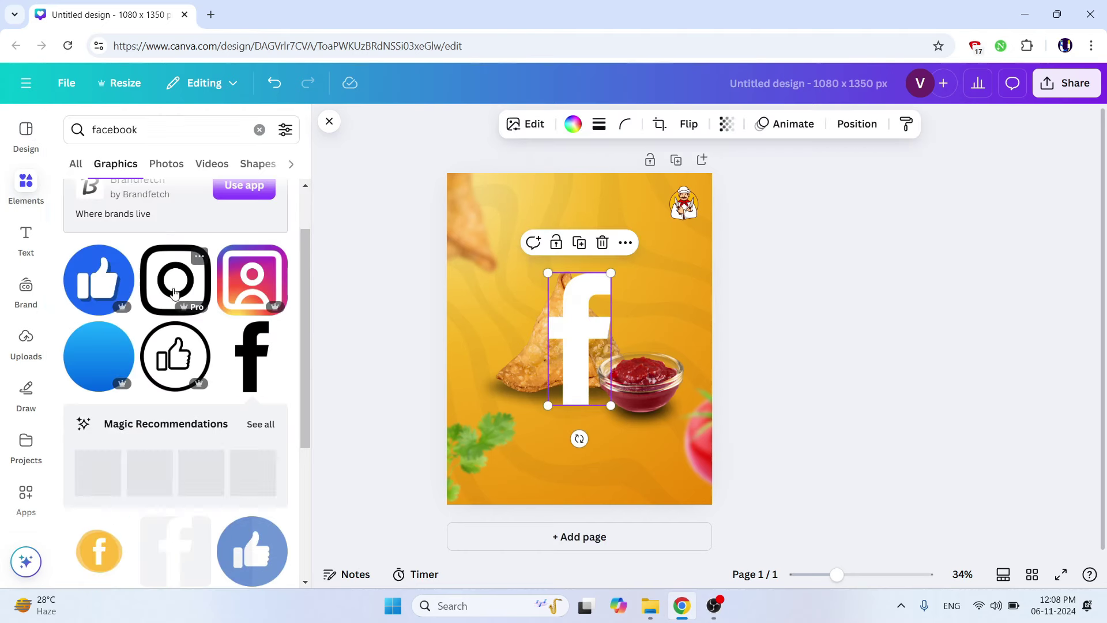
left_click_drag(596, 347, 695, 347)
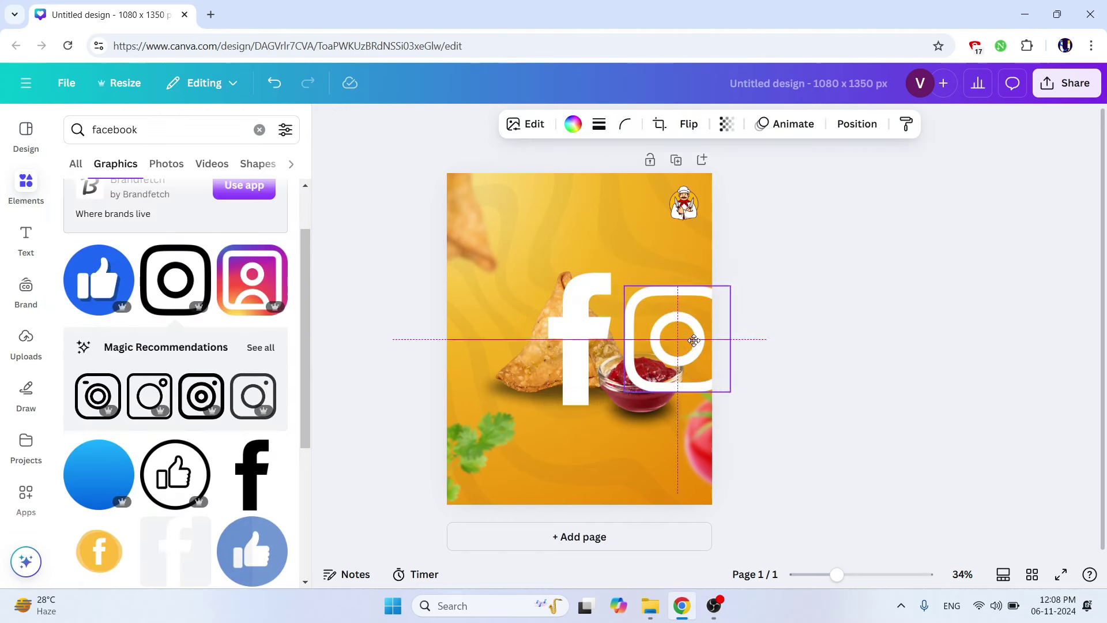
left_click(591, 326, "shift")
left_click_drag(732, 275, 609, 369)
scroll(560, 468, "up", 5)
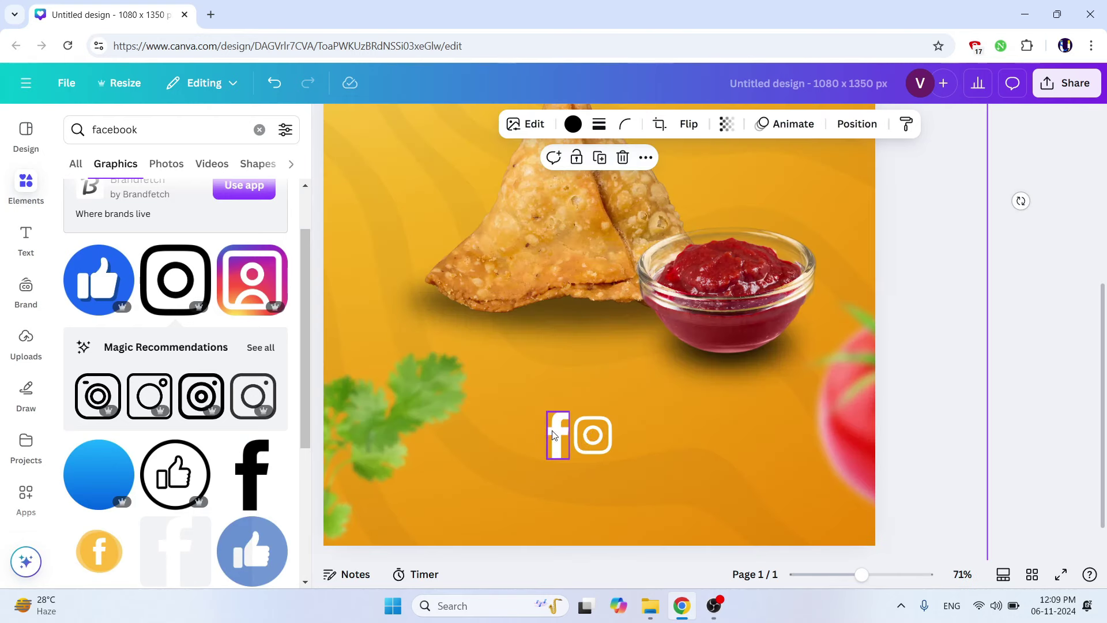
mouse_move(556, 441)
left_mouse_down()
mouse_move(628, 449)
mouse_move(705, 517)
left_mouse_up()
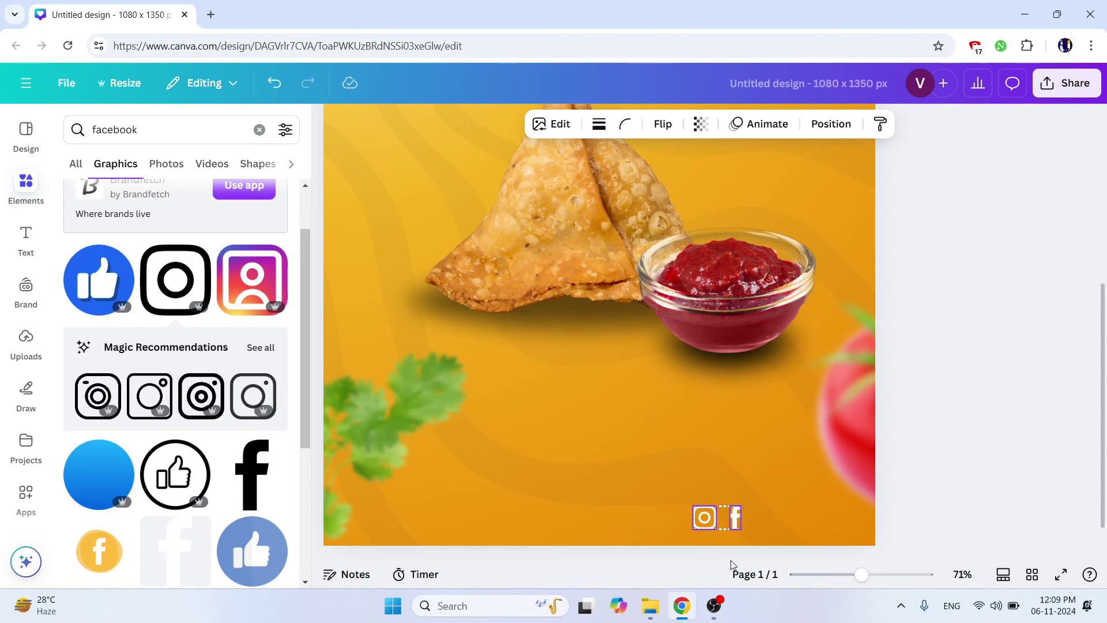
Add a Twitter circle icon lower on the poster and recolour it white
left_click(64, 125)
type("twitte")
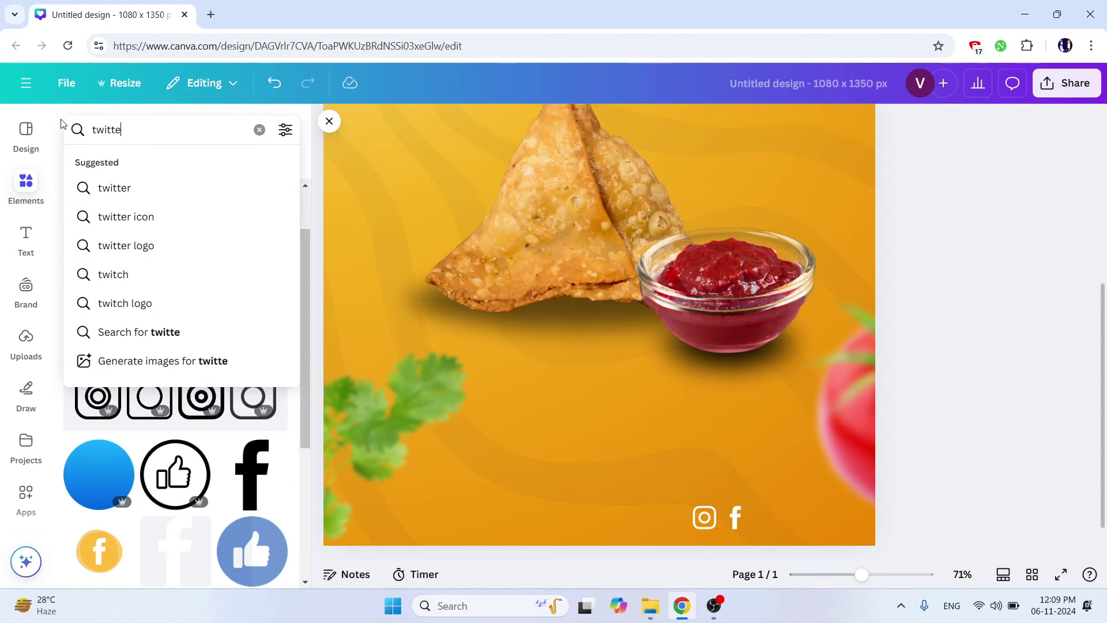
type("r")
key("Return")
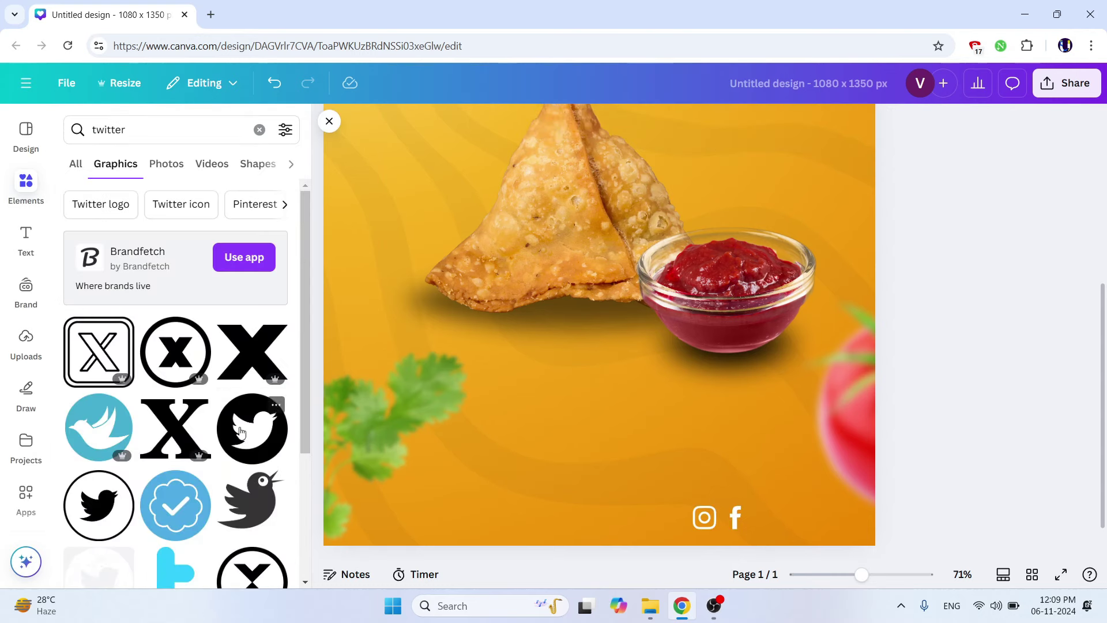
scroll(196, 509, "down", 2)
left_click(252, 363)
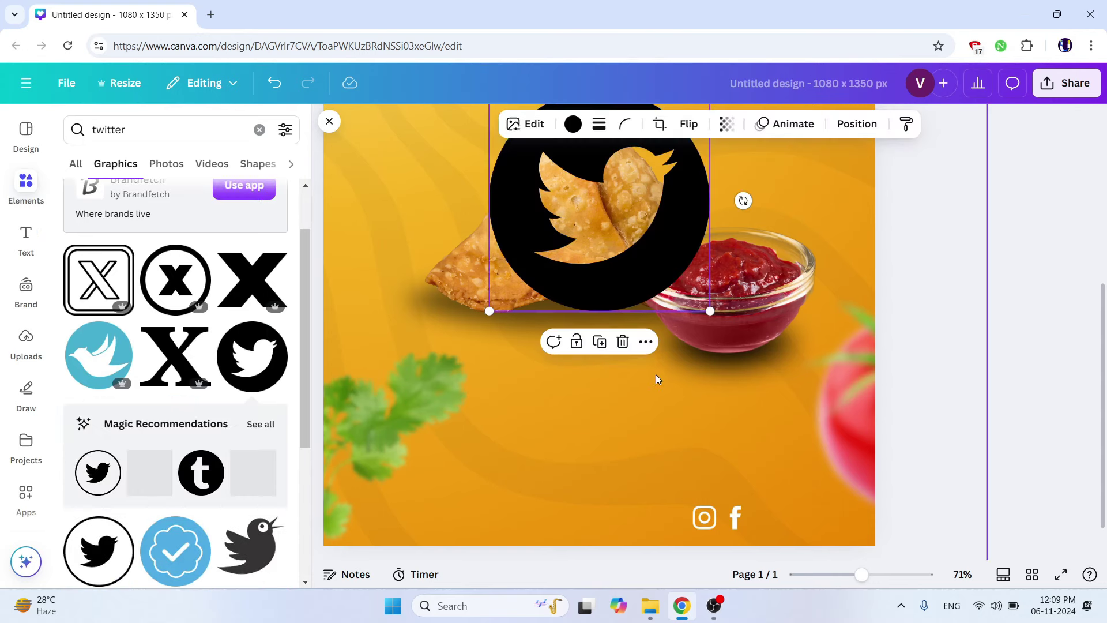
left_click_drag(635, 231, 731, 437)
left_click(572, 124)
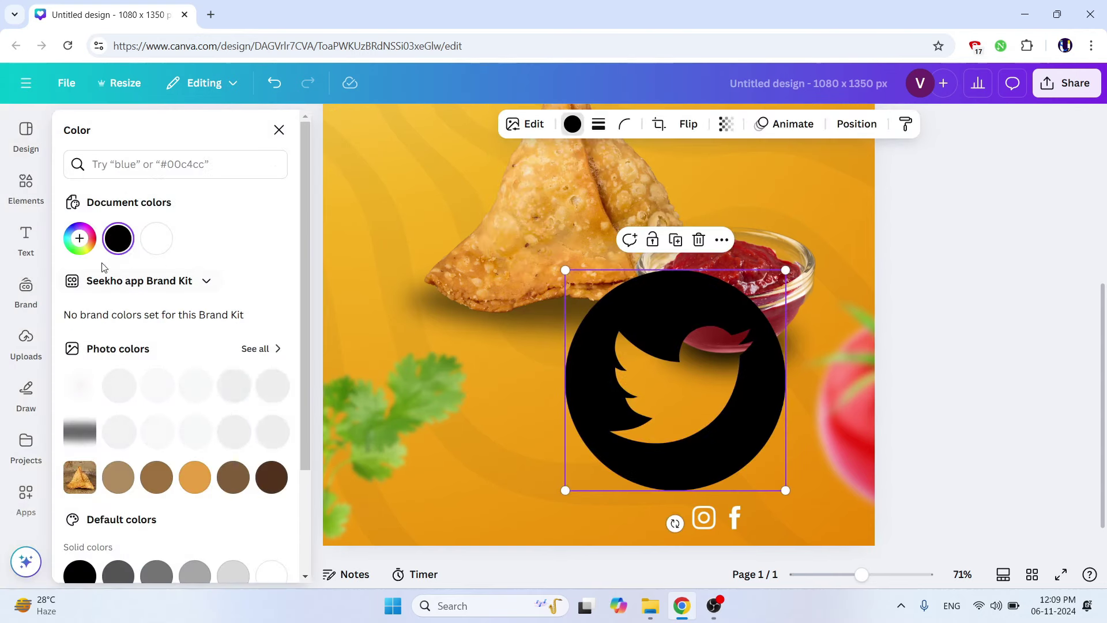
left_click(157, 238)
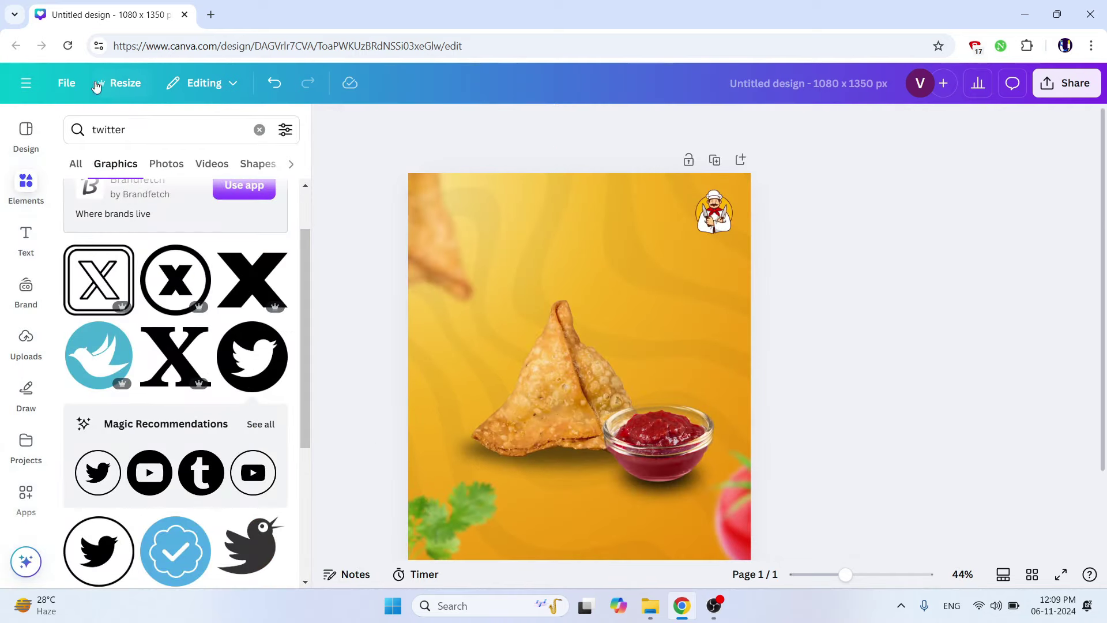
Add a MEGA PROMO heading in League Spartan with 0.93 line spacing
type("t")
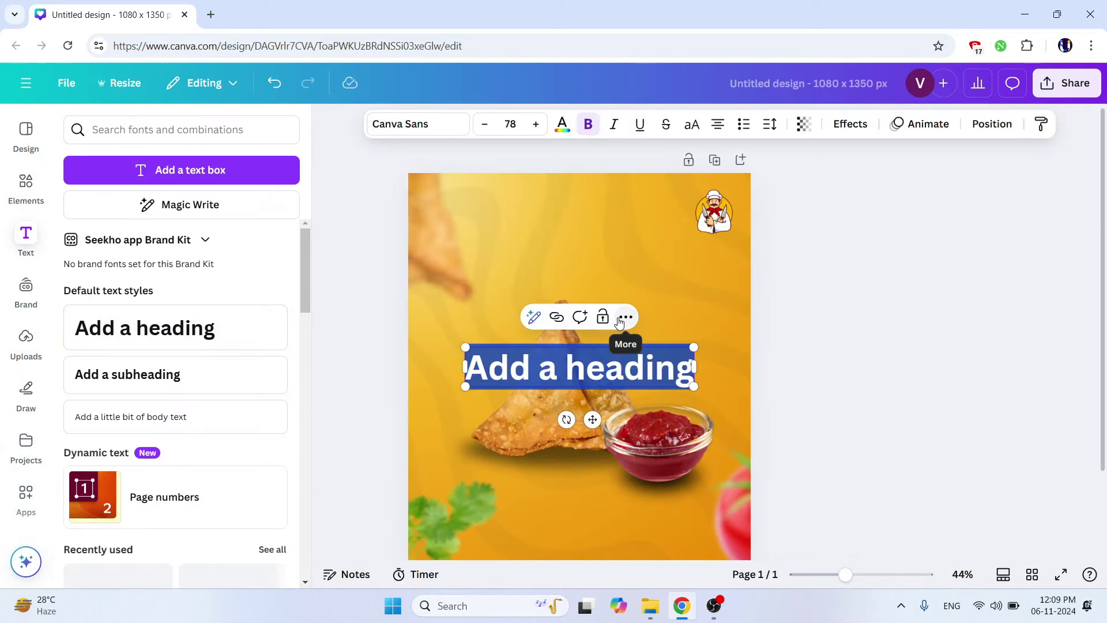
type("MEGA")
key("Return")
type("PO")
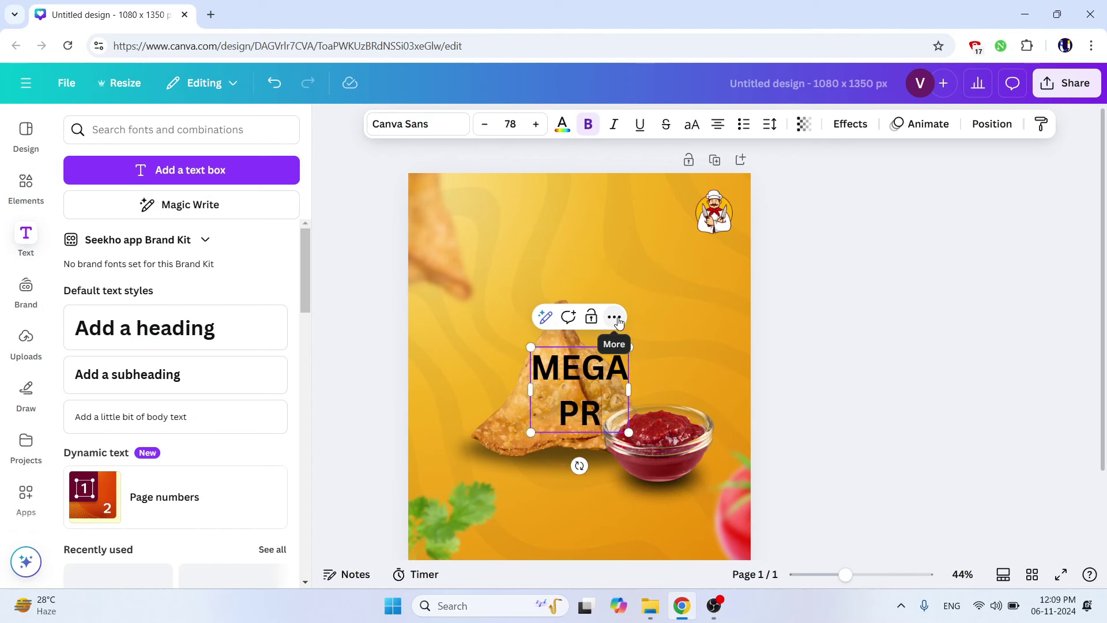
type("OMO")
key("ctrl+a")
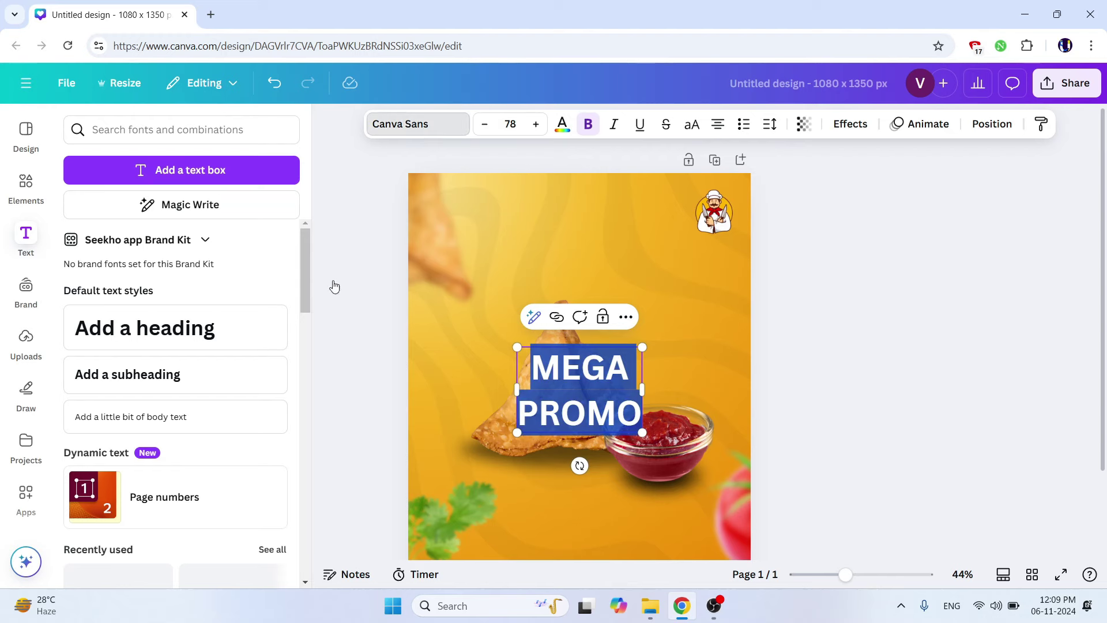
key("ctrl+shift+f")
scroll(164, 413, "down", 1)
scroll(131, 344, "down", 3)
left_click(127, 340)
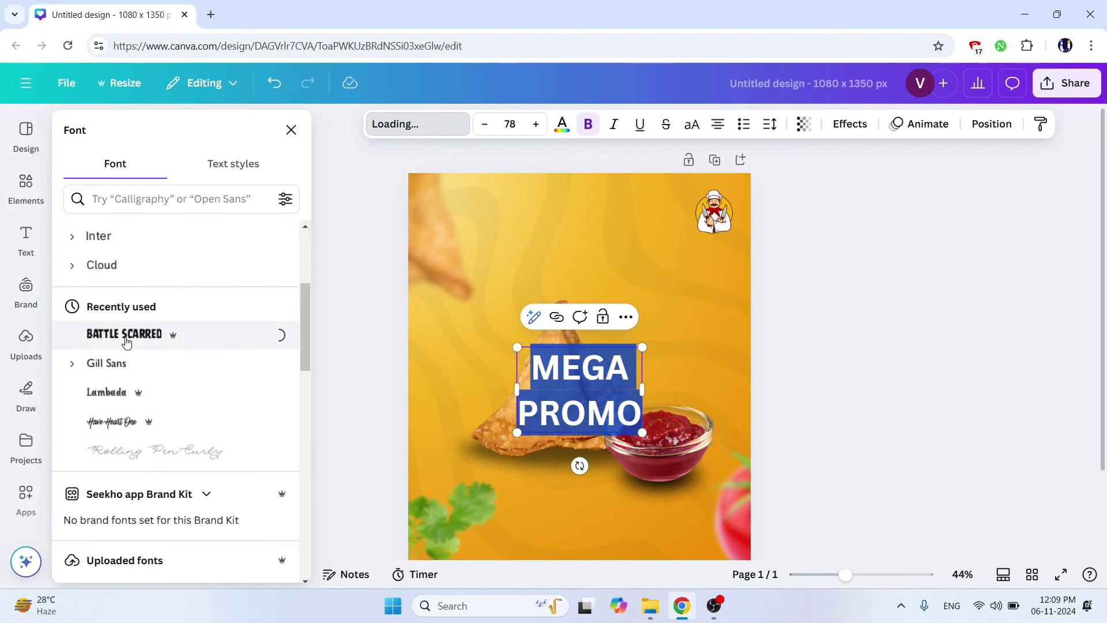
key("ctrl+z")
left_click(772, 125)
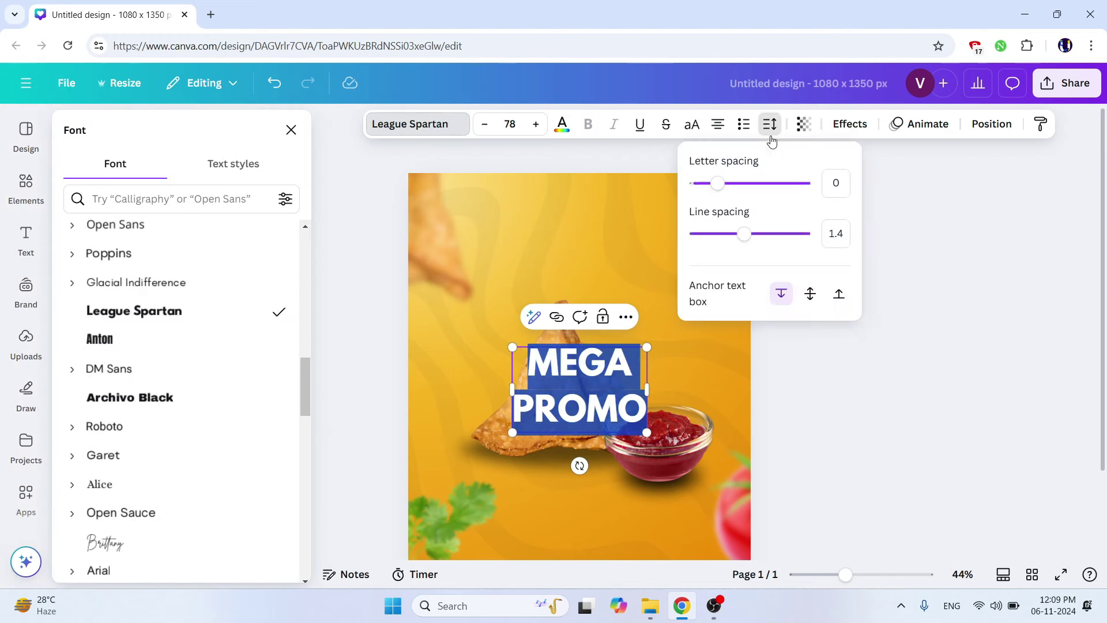
left_click_drag(749, 241, 720, 238)
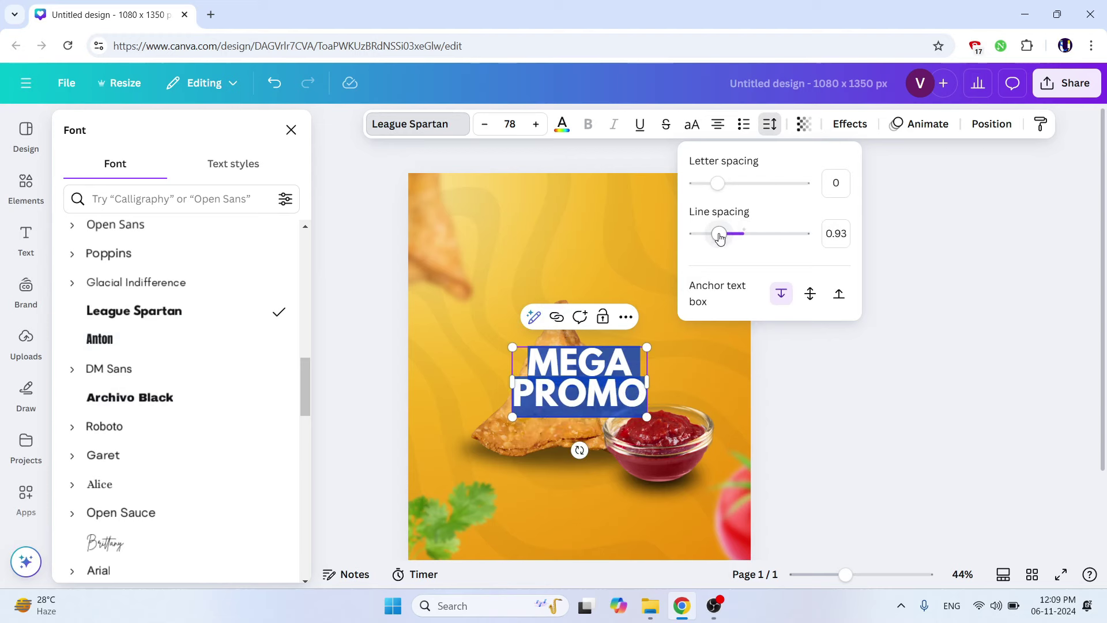
Enlarge the heading, make it white, layer it behind the samosa, and duplicate it lower down
left_click_drag(646, 347, 751, 292)
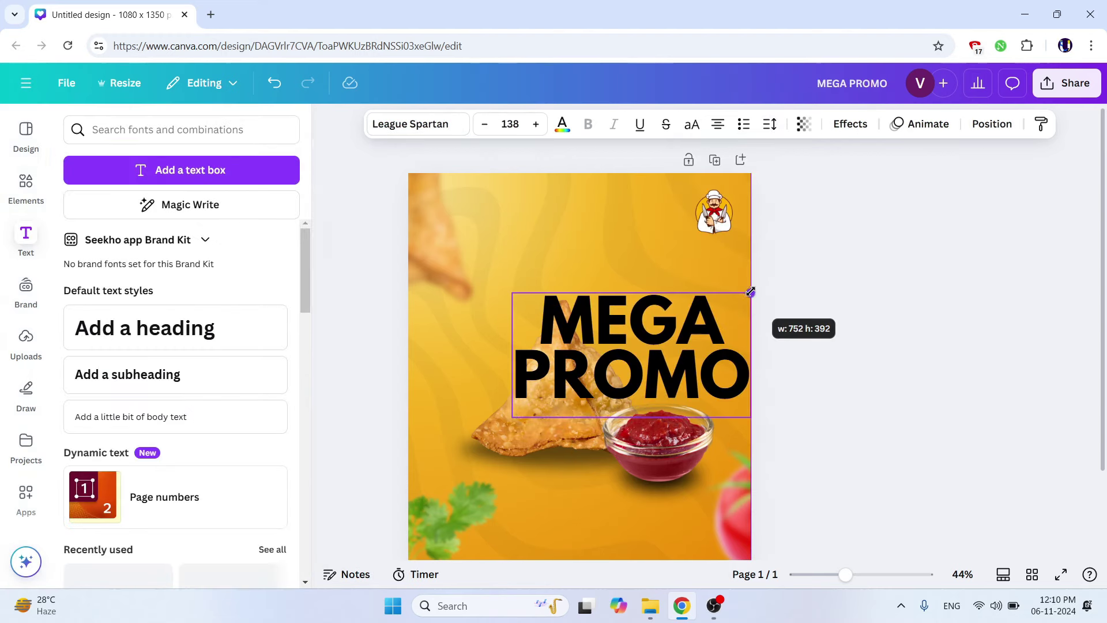
mouse_move(657, 351)
left_mouse_down()
mouse_move(605, 320)
mouse_move(605, 308)
left_mouse_up()
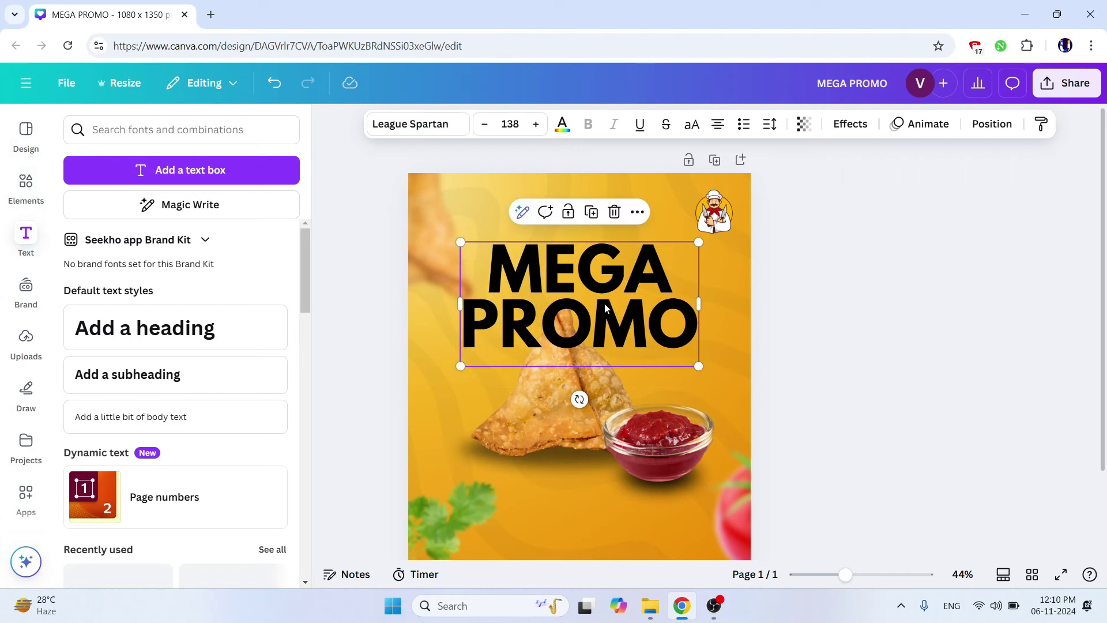
left_click(571, 125)
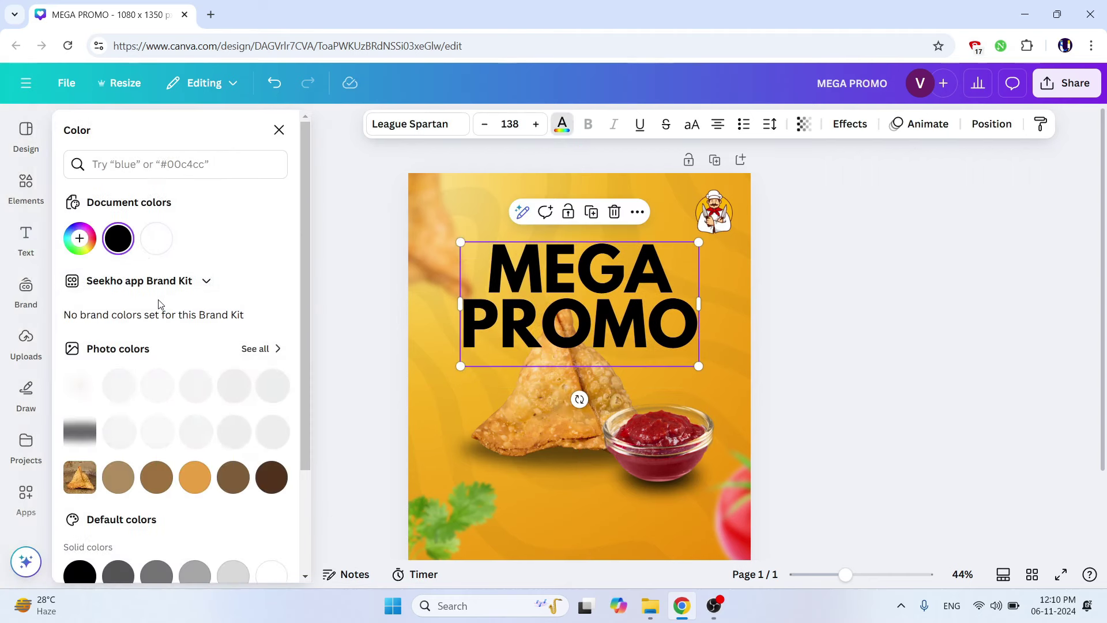
left_click(157, 237)
left_click_drag(216, 376, 209, 441)
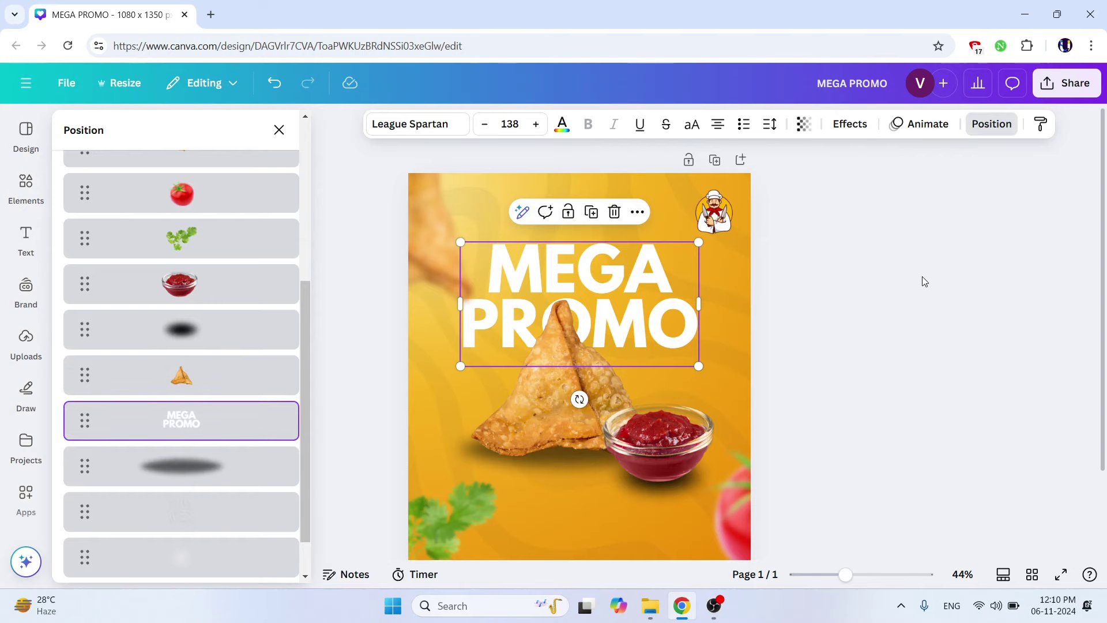
key("ctrl+d")
mouse_move(654, 299)
left_mouse_down()
mouse_move(616, 397)
mouse_move(668, 415)
left_mouse_up()
Apply the Hollow effect (thickness 50) to the MEGA PROMO copy and overlay it on the original heading
left_click(850, 124)
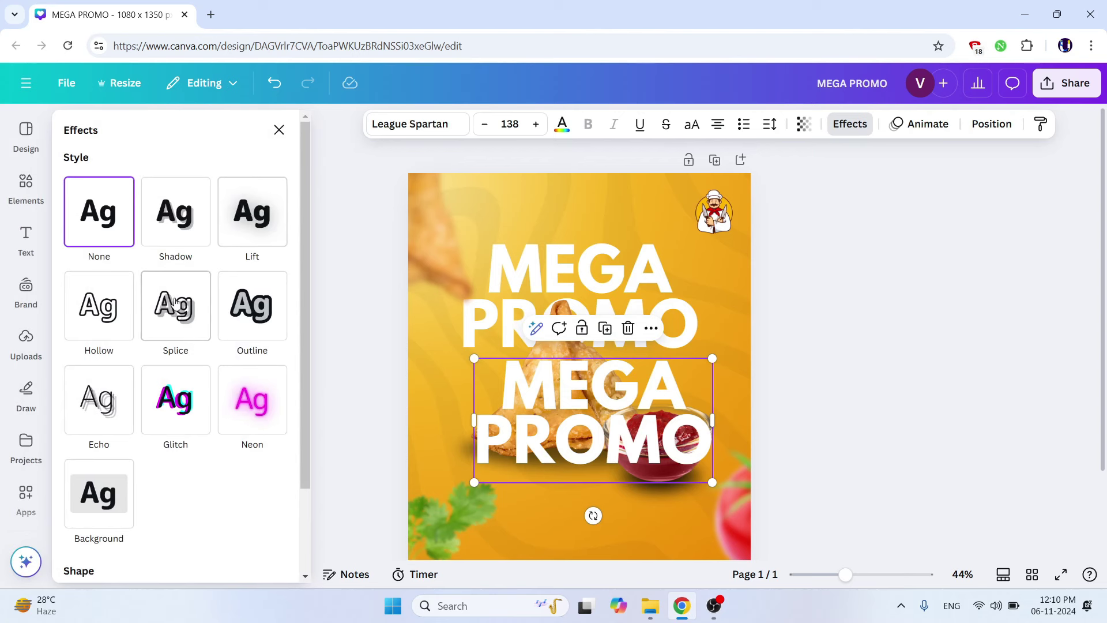
left_click(91, 329)
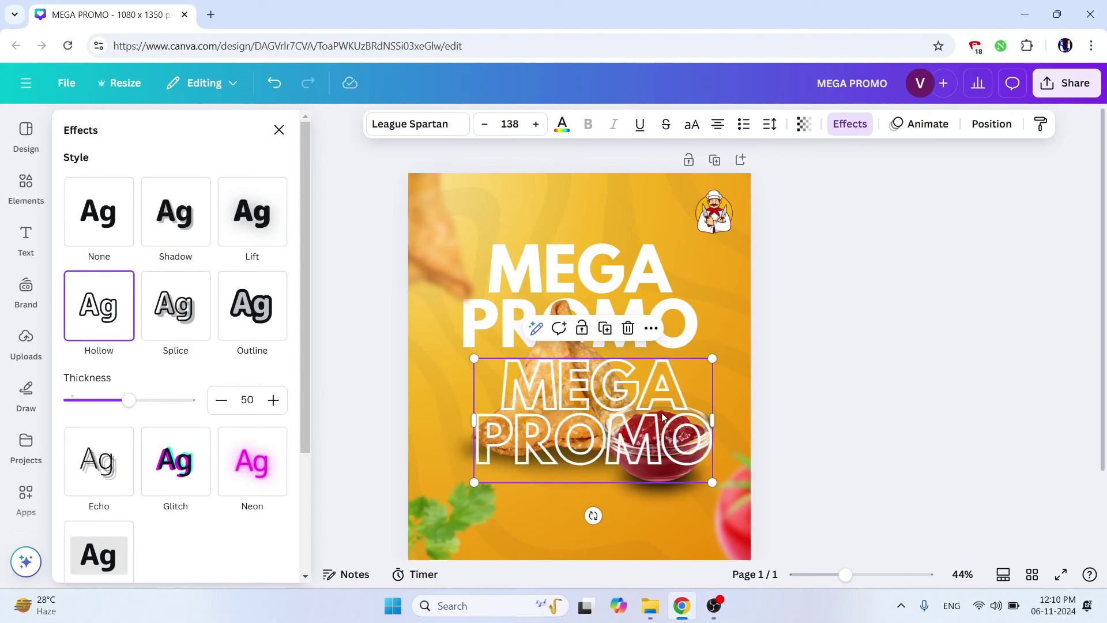
mouse_move(662, 416)
left_mouse_down()
mouse_move(630, 292)
mouse_move(649, 295)
left_mouse_up()
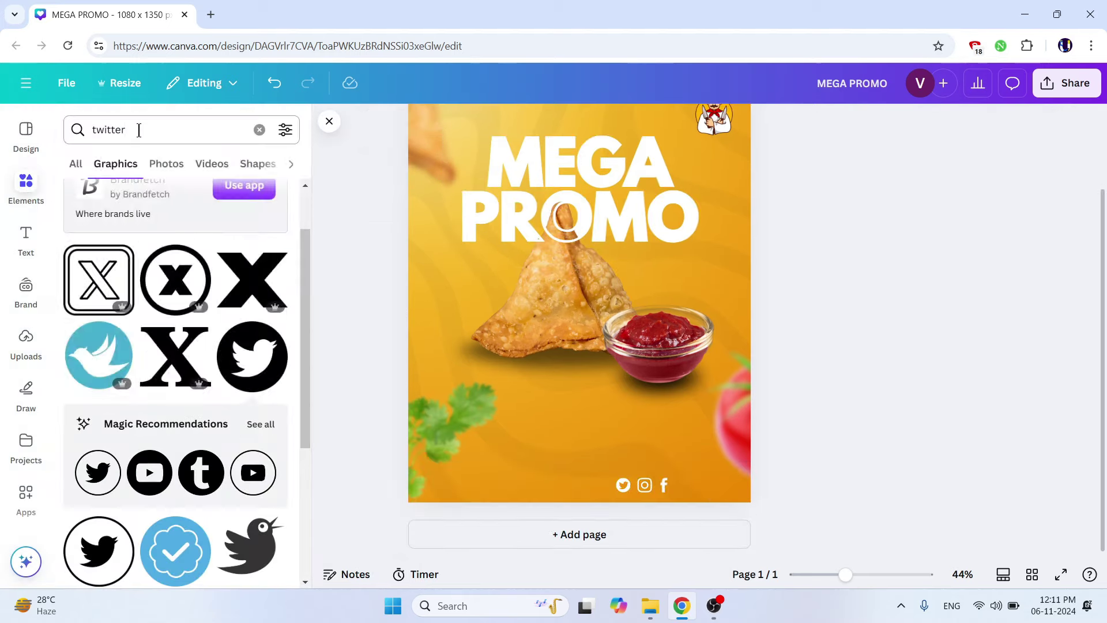
Search graphics for 'ORDER' and place the red ORDER NOW graphic below the samosa
key("ctrl+a")
type("ORDER")
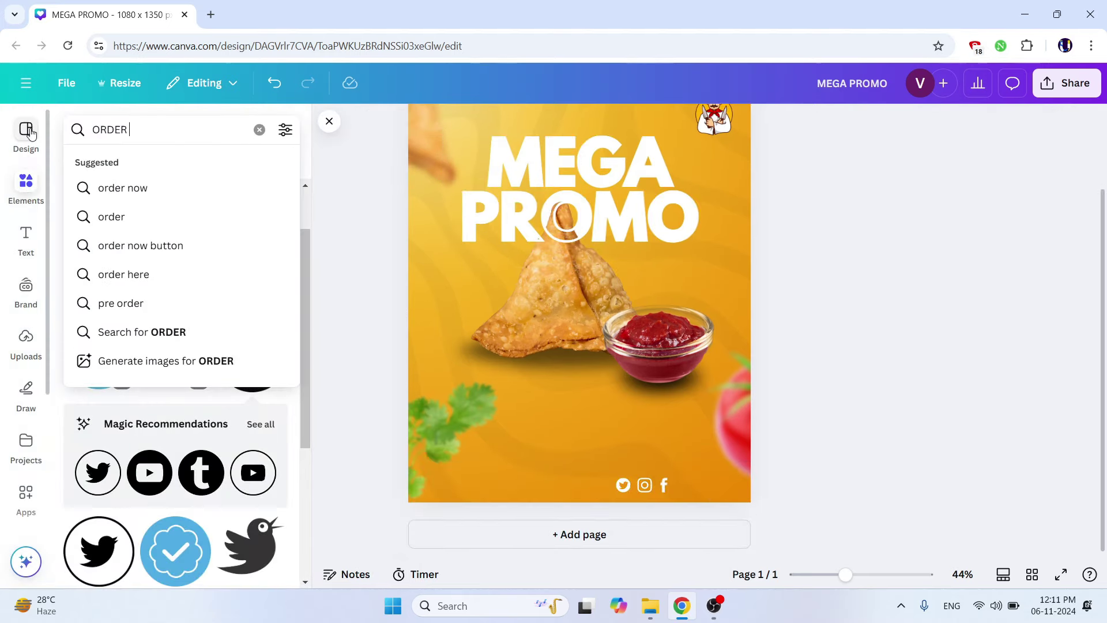
left_click(121, 193)
left_click(99, 343)
left_click_drag(579, 359, 580, 400)
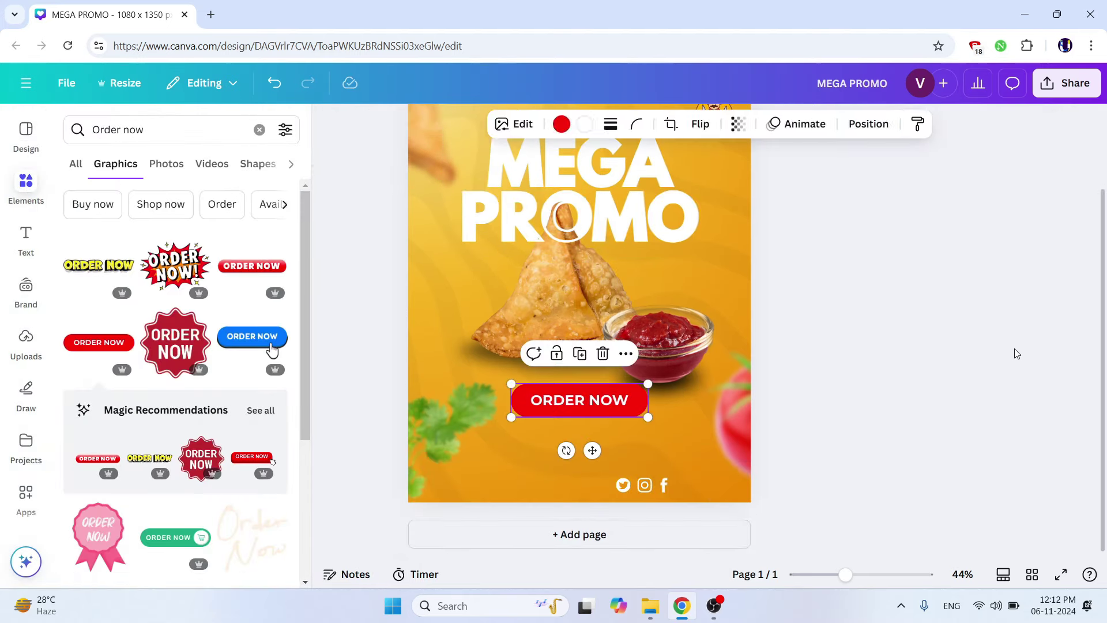
Recolour the ORDER NOW graphic black
left_click(560, 124)
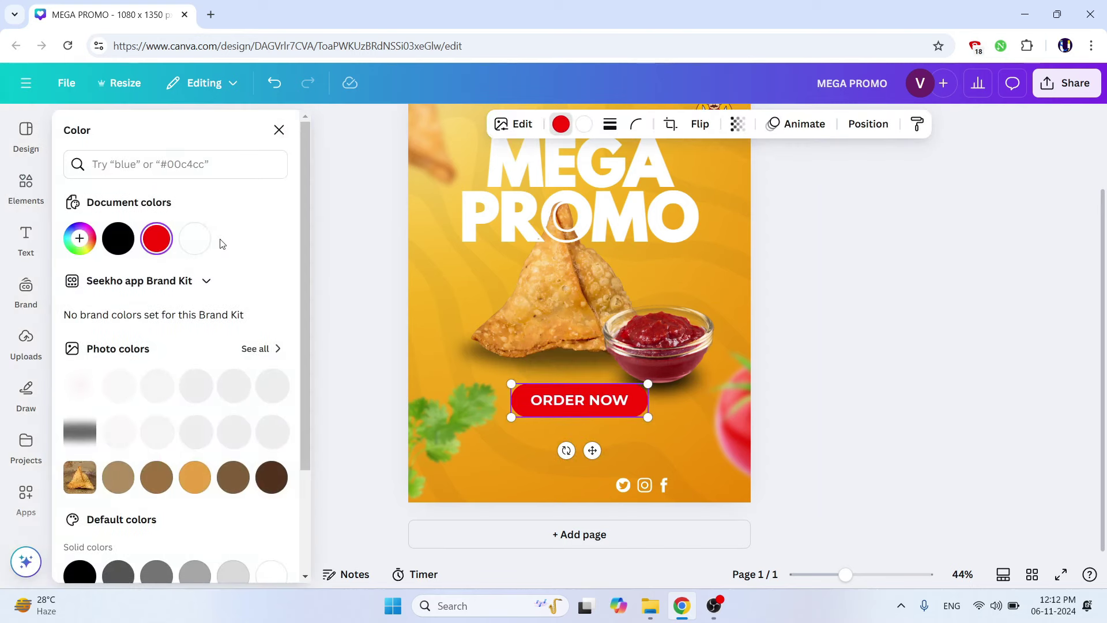
left_click(118, 238)
left_click(26, 184)
Add a black 'delivery man' scooter graphic and place it small, right beside ORDER NOW
type("delivery")
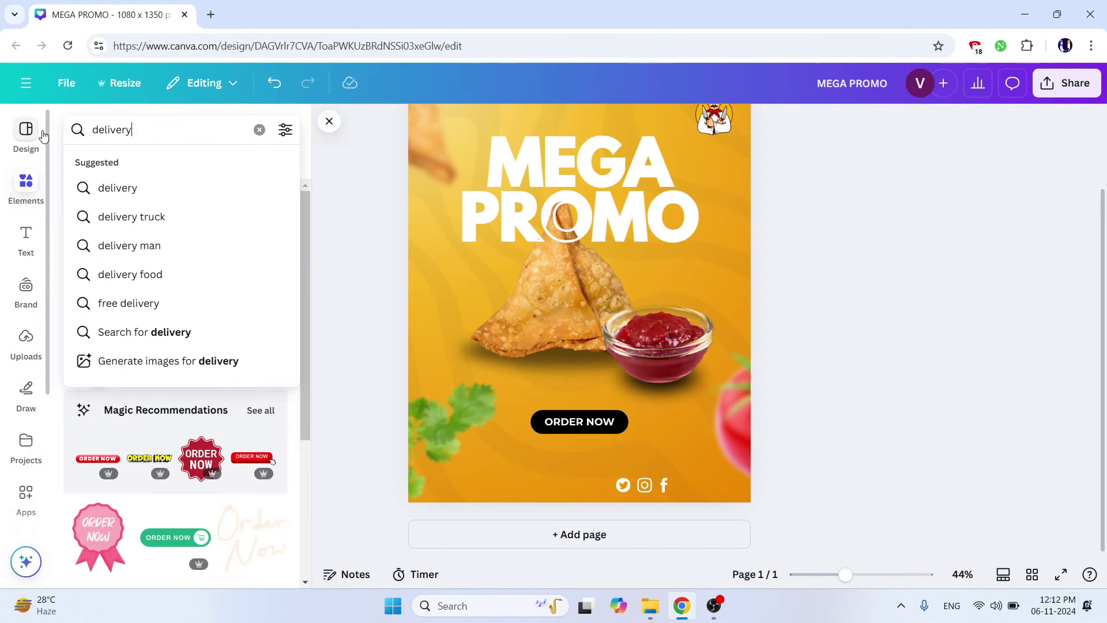
type(" man")
key("Return")
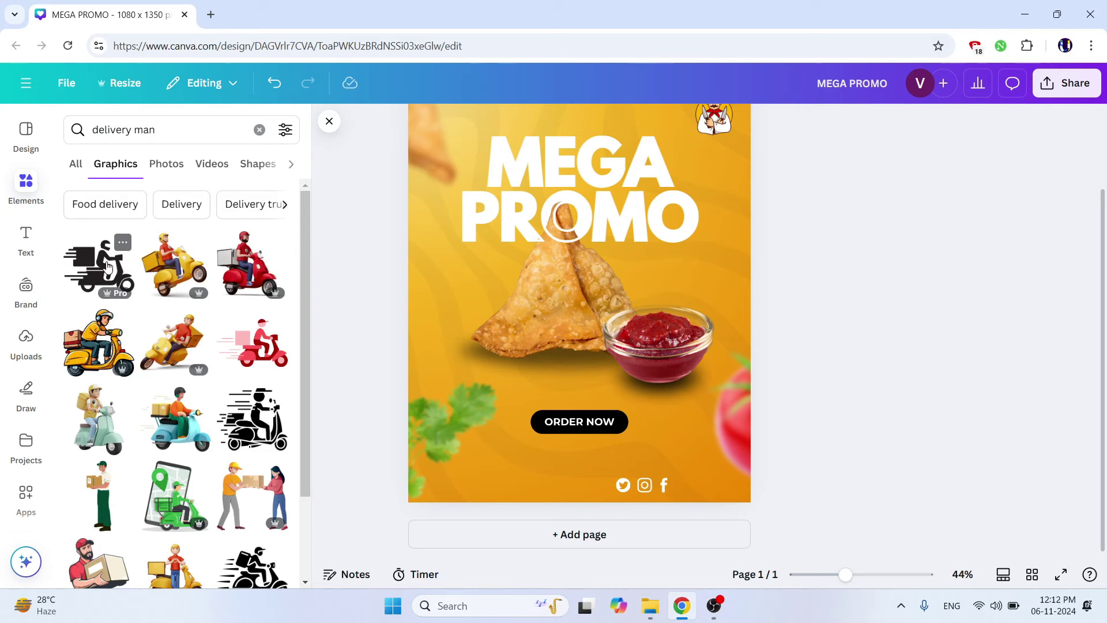
left_click(108, 268)
mouse_move(548, 256)
left_mouse_down()
mouse_move(579, 382)
mouse_move(648, 434)
left_mouse_up()
scroll(663, 455, "up", 2, "ctrl")
scroll(664, 455, "up", 3, "ctrl")
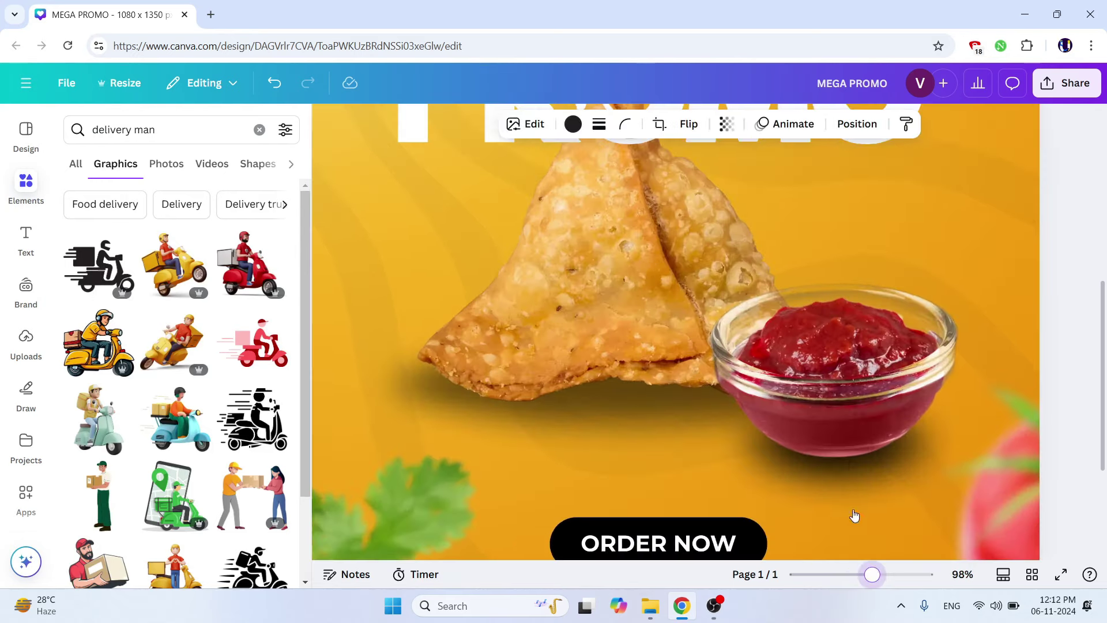
left_click_drag(877, 451, 844, 388)
scroll(844, 388, "down", 5, "ctrl")
left_click(109, 121)
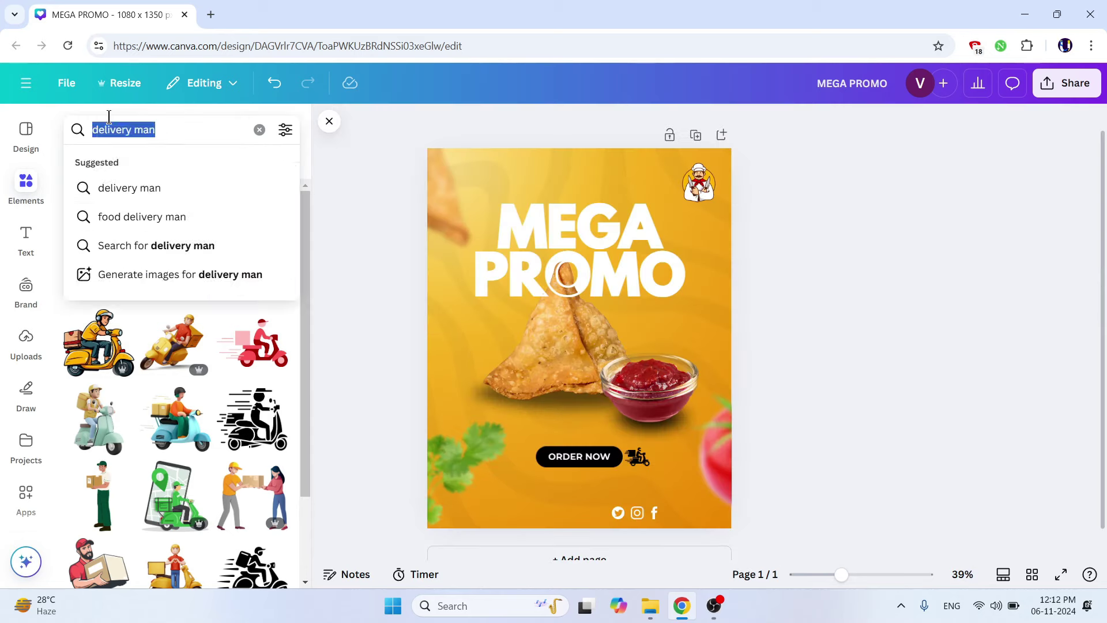
Add a 'circle brush' graphic, shrink it left of the samosa, and recolour it maroon #9C0021
type("circle brush")
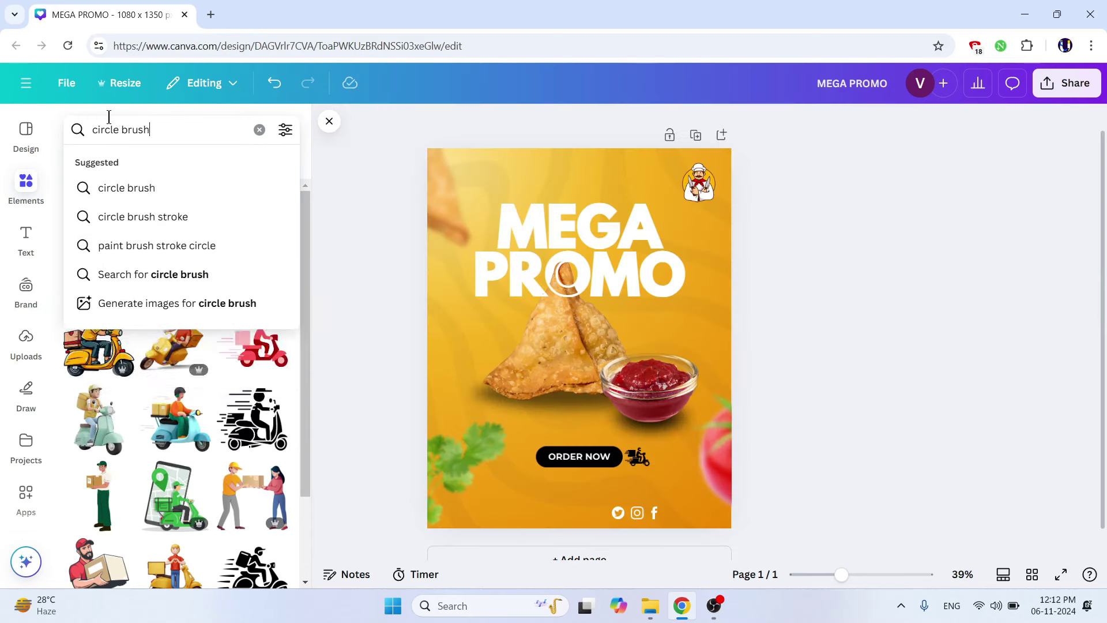
key("Return")
left_click(175, 265)
left_click_drag(501, 363, 512, 355)
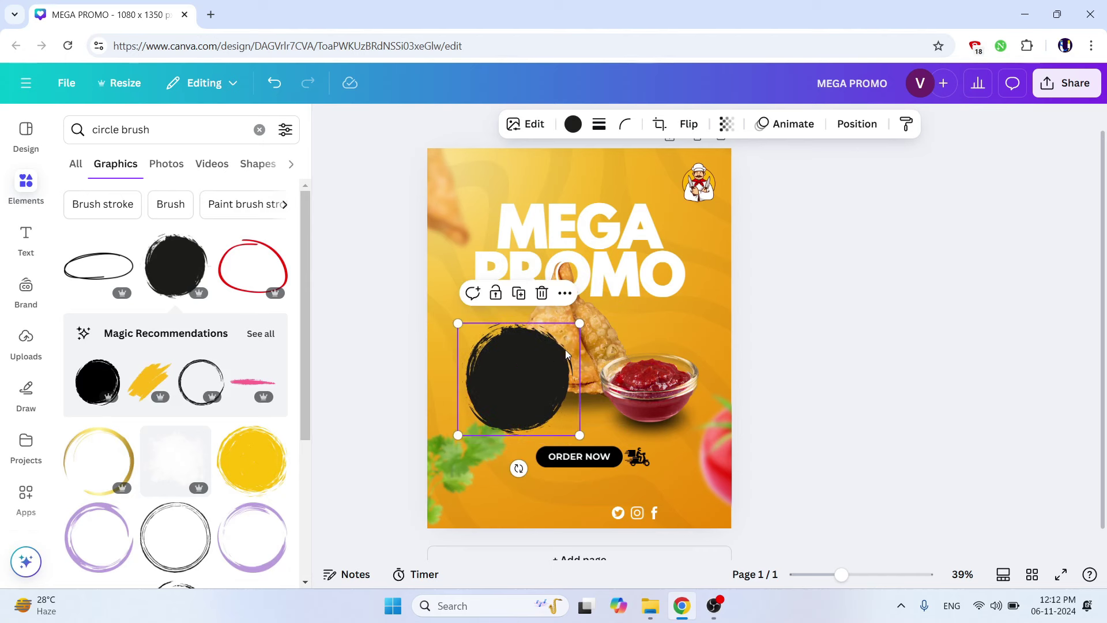
left_click_drag(580, 325, 530, 368)
left_click_drag(494, 401, 469, 353)
left_click(573, 124)
left_click(156, 237)
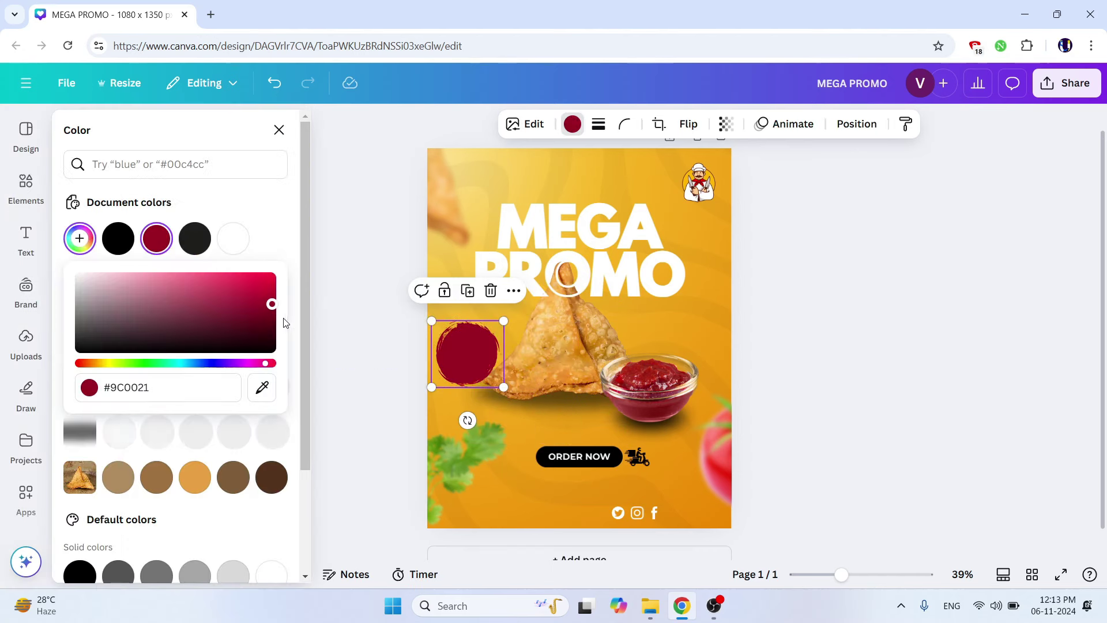
key("Escape")
Add white '30% Off' text with tighter line spacing on top of the maroon circle
left_click(24, 250)
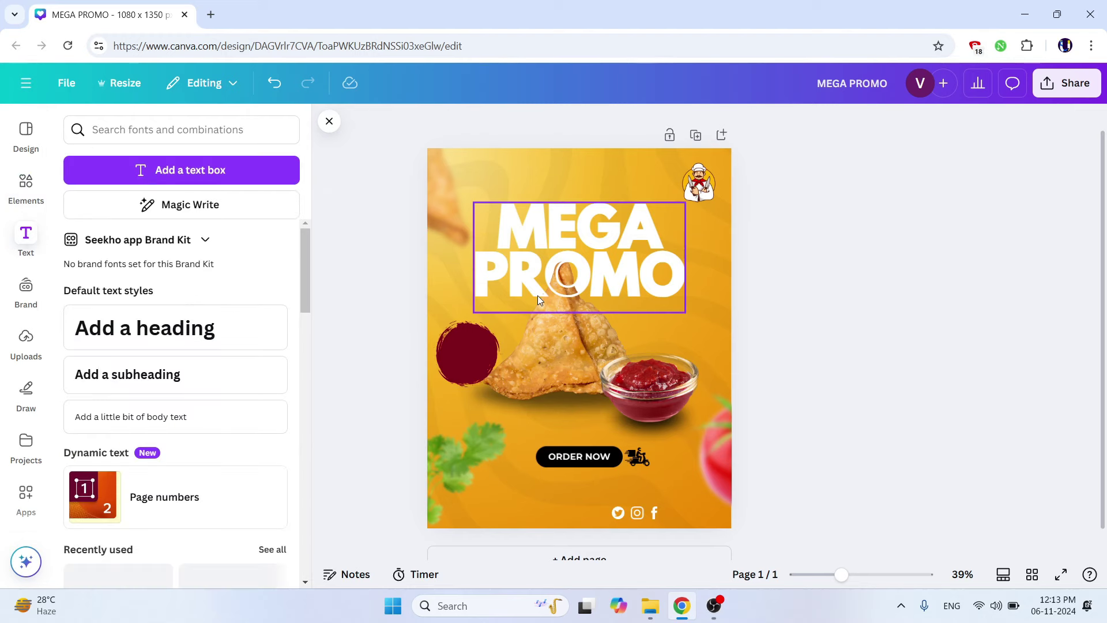
left_click(770, 124)
left_click_drag(746, 241, 723, 234)
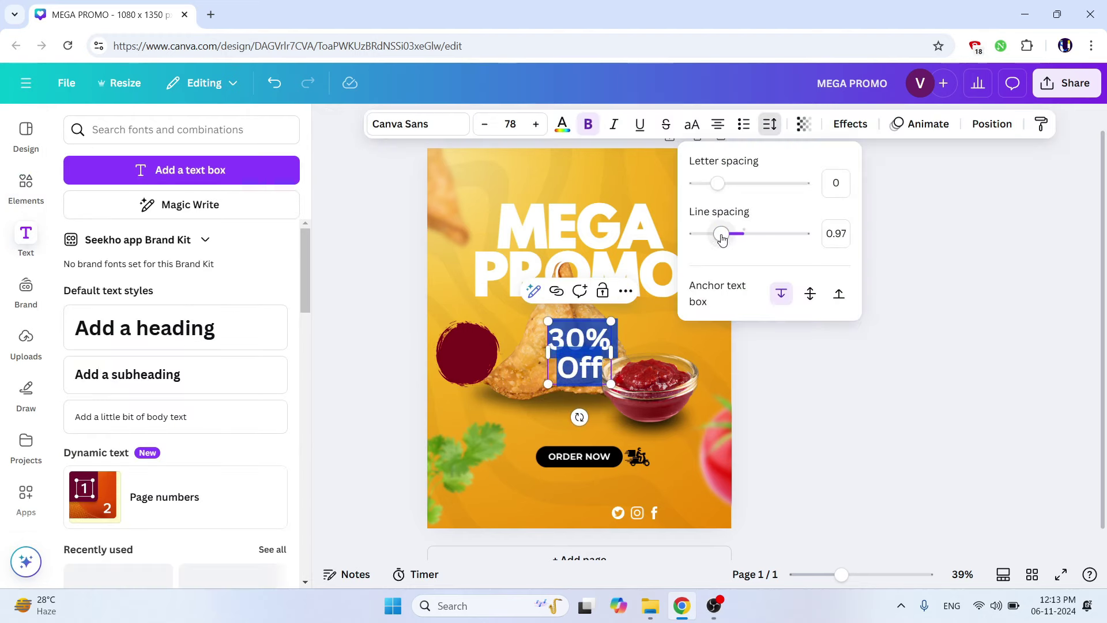
left_click(562, 124)
mouse_move(612, 322)
left_mouse_down()
mouse_move(589, 347)
mouse_move(456, 357)
left_mouse_up()
key("Escape")
left_click(448, 361)
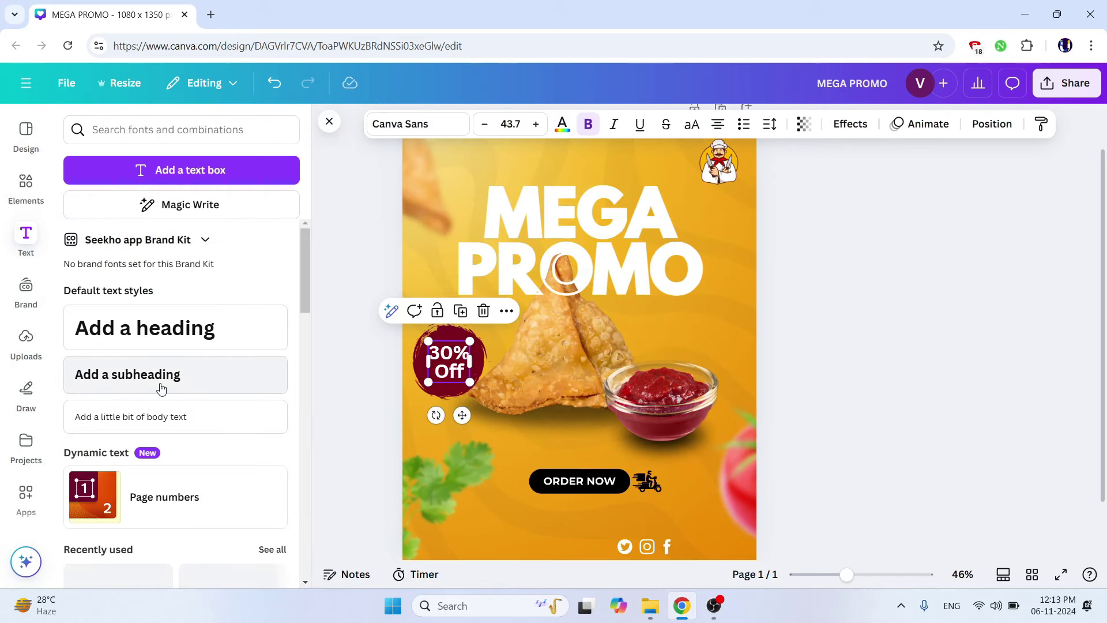
Add a subheading with the social-media handle at size 16.2 beside the social icons
left_click(279, 382)
scroll(498, 351, "down", 1)
left_click_drag(449, 438, 714, 480)
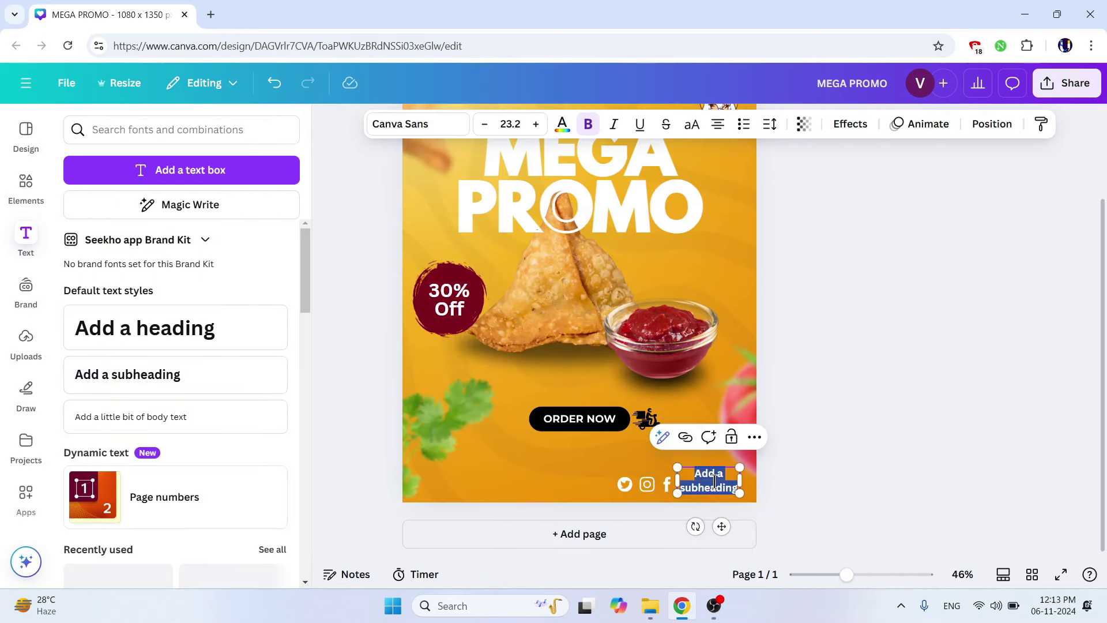
type("@")
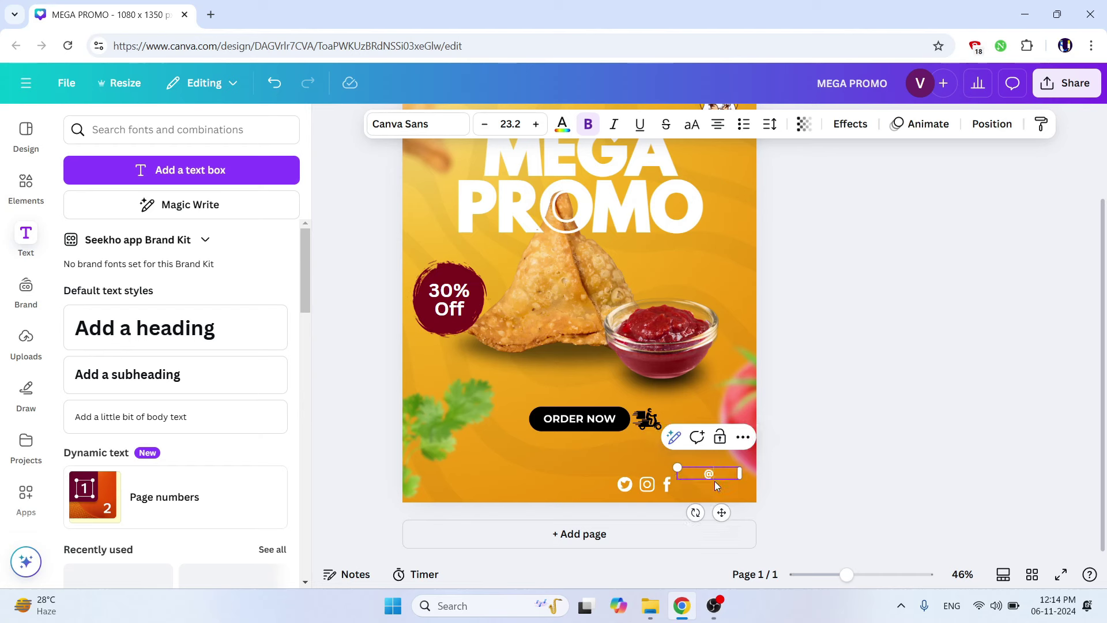
type("graphicdesignkar")
left_click(484, 124)
left_click(484, 124)
left_click(484, 124)
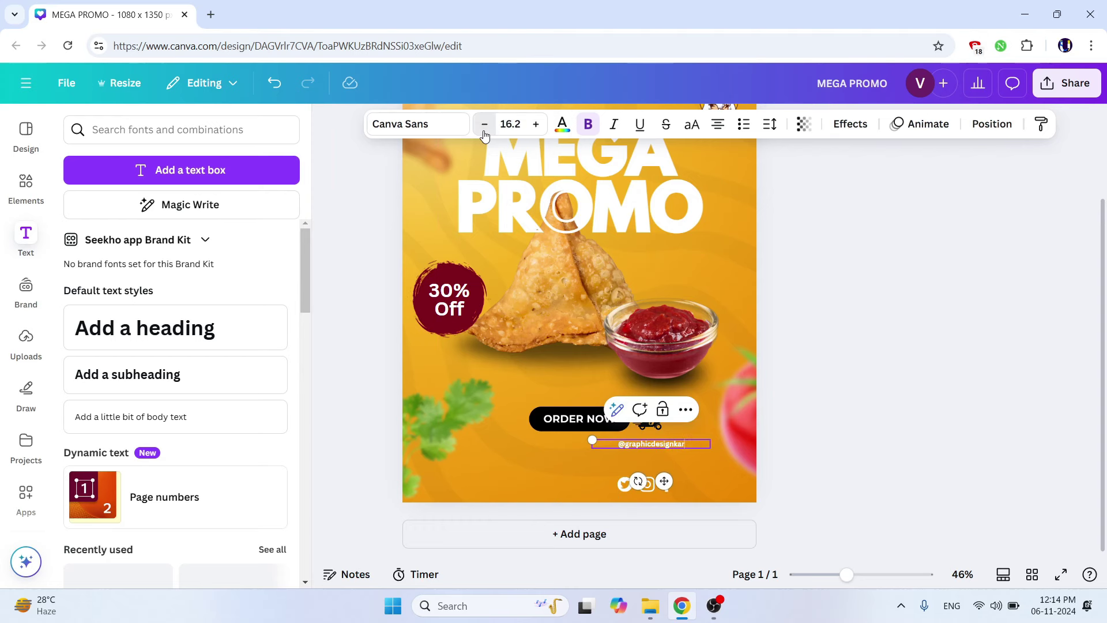
scroll(644, 446, "down", 3)
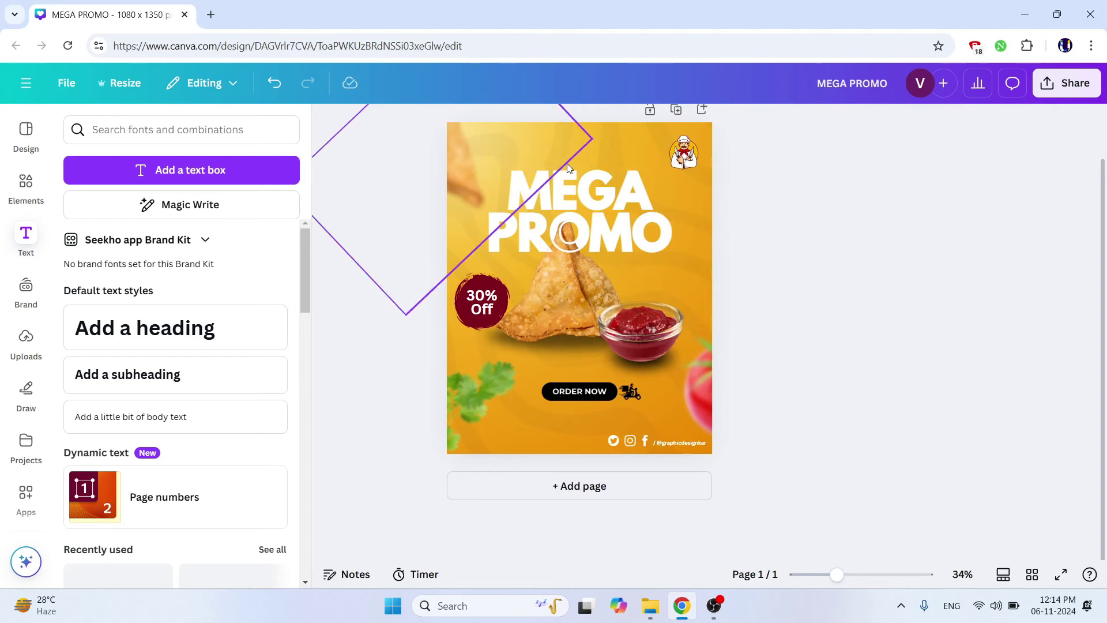
left_click_drag(620, 410, 666, 447)
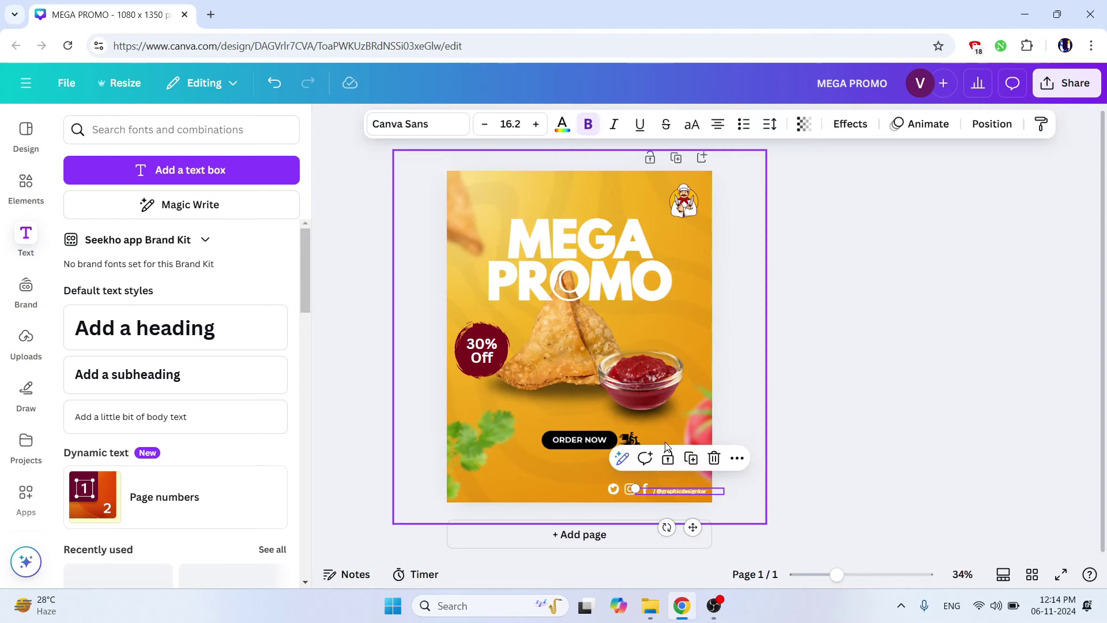
Place a copy under the chef logo as dark-brown 'Samosa Wala' text
left_click_drag(680, 491, 690, 225)
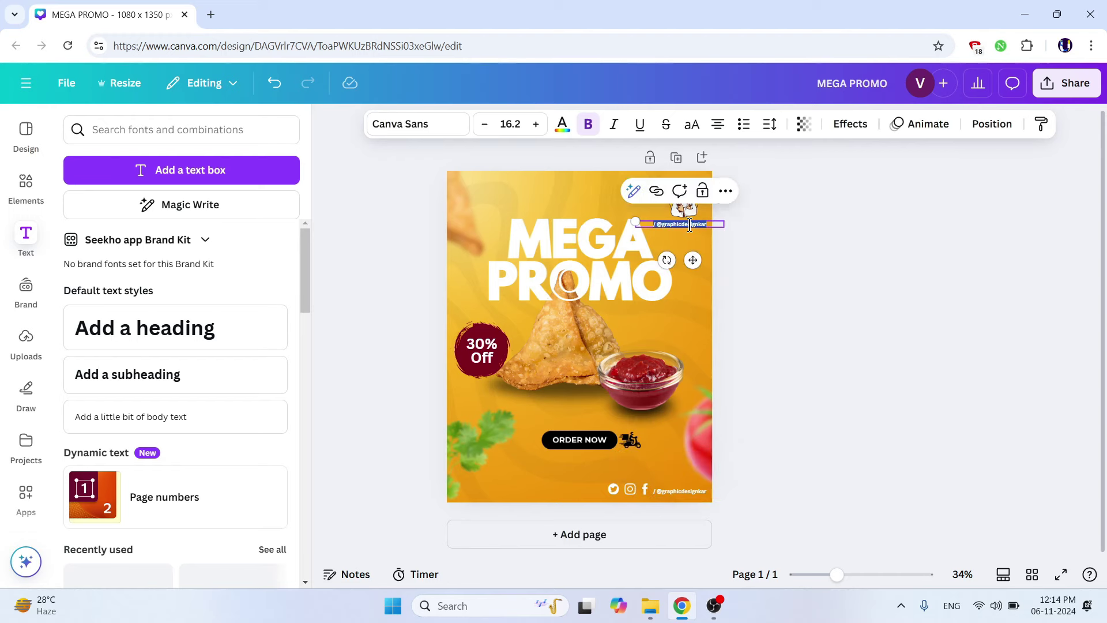
scroll(646, 167, "up", 3)
type("Samosa Wala")
left_click(562, 124)
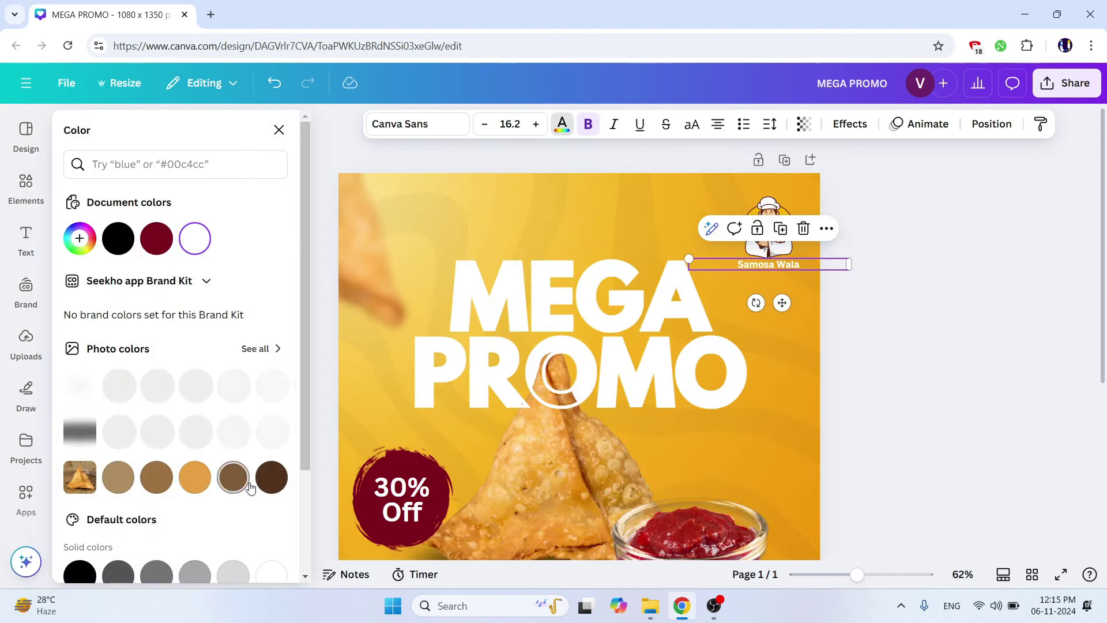
left_click(271, 477)
key("Escape")
scroll(1022, 341, "down", 3)
Duplicate the bottom-left coriander leaf and move the copy near the ketchup bowl
left_click(472, 458)
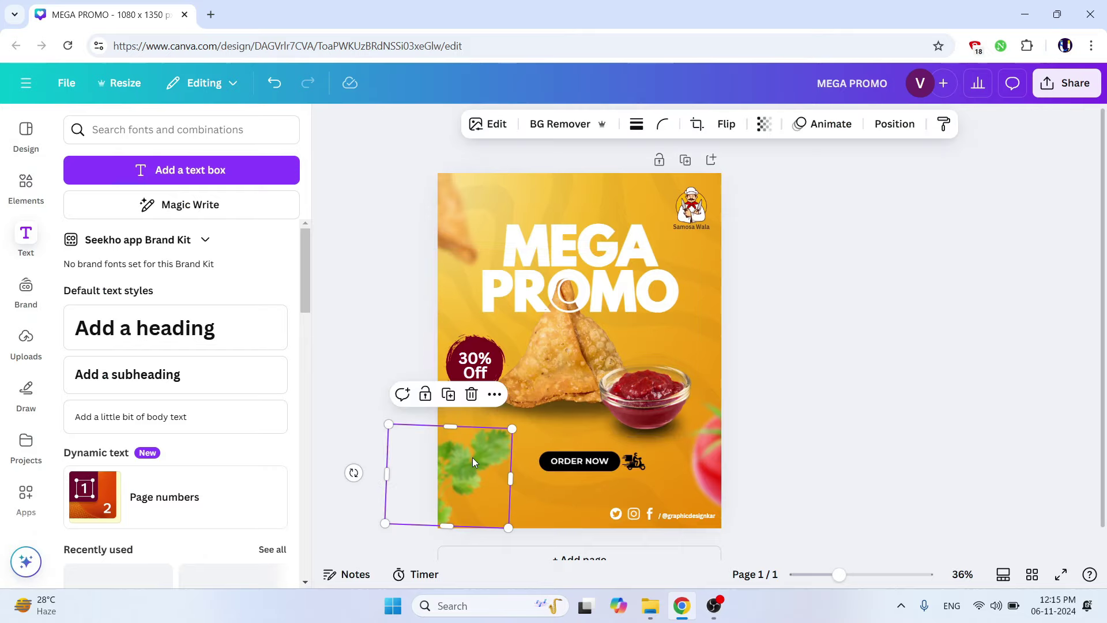
key("ctrl+d")
left_click_drag(458, 465, 668, 340)
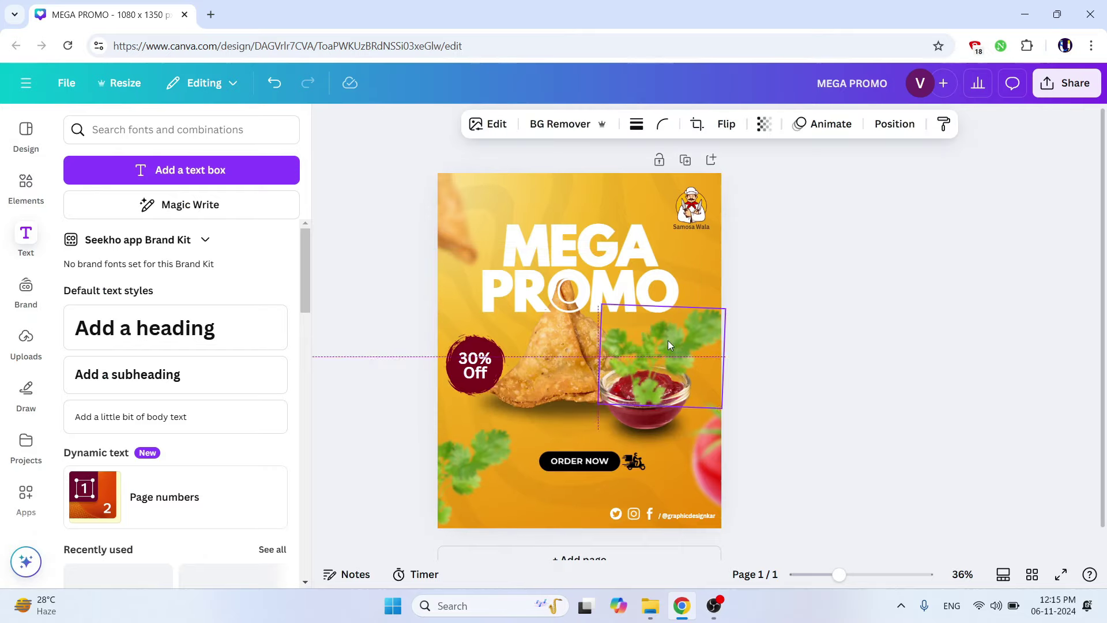
key("Delete")
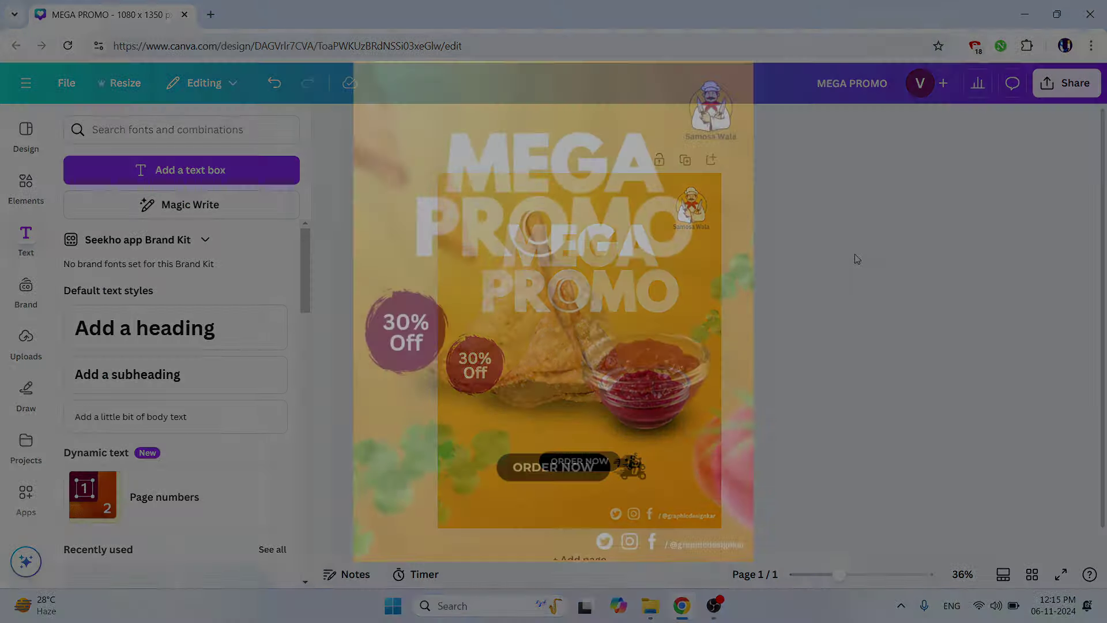